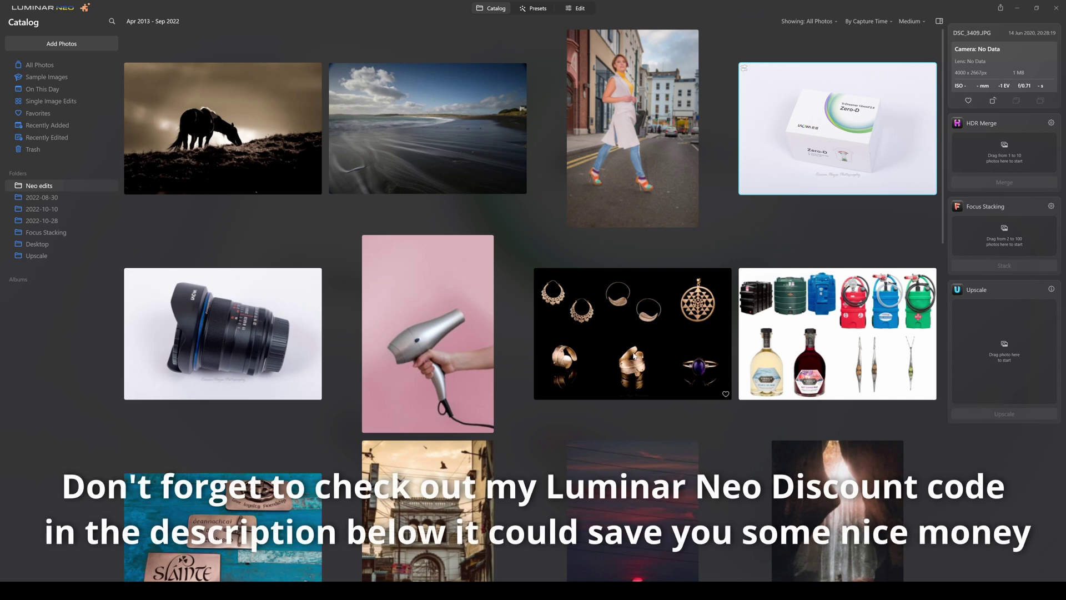
- Open the lens photo from the library in the editor
left_click(240, 336)
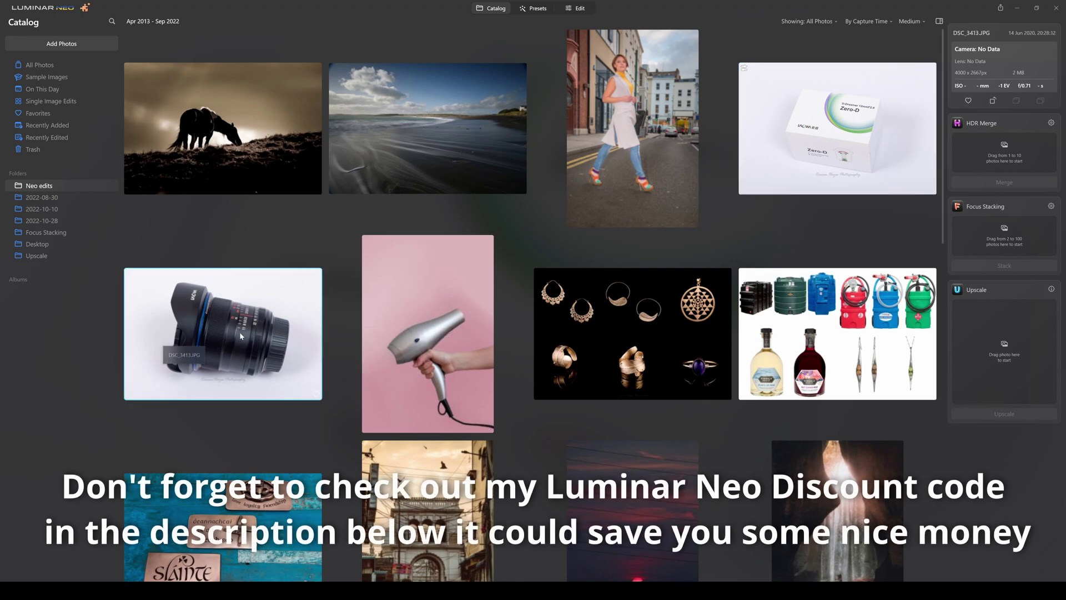
double_click(240, 335)
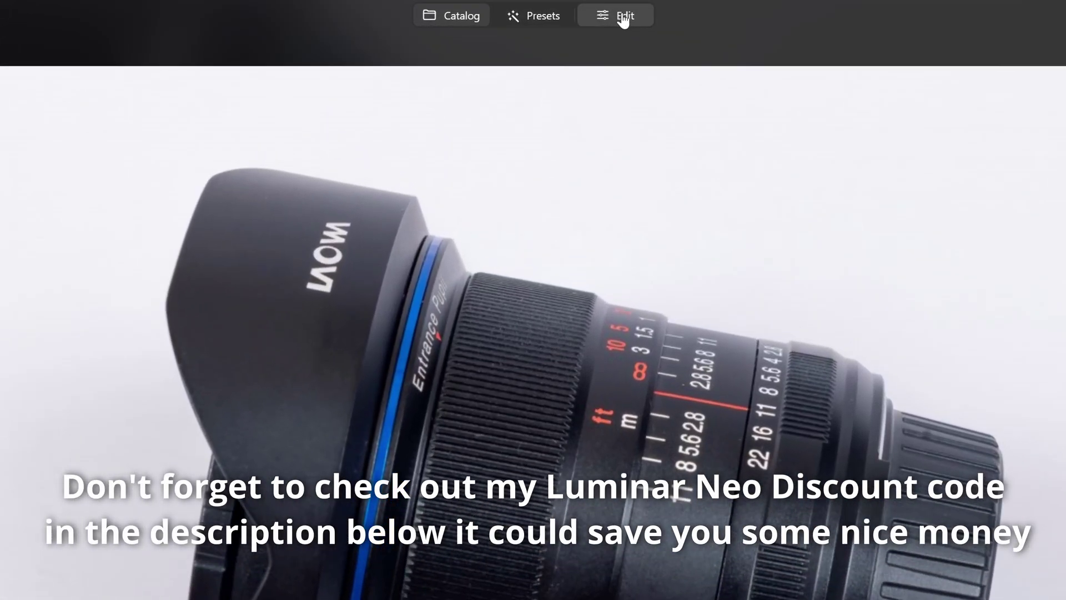
left_click(622, 13)
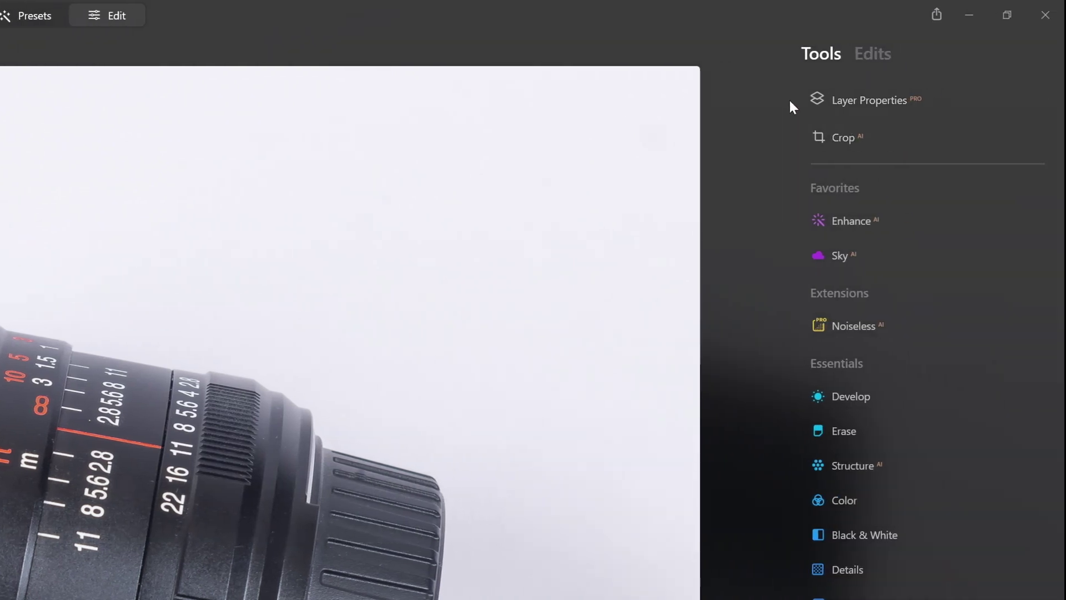
- Start Background Removal AI from the layer's Masking options
left_click(872, 102)
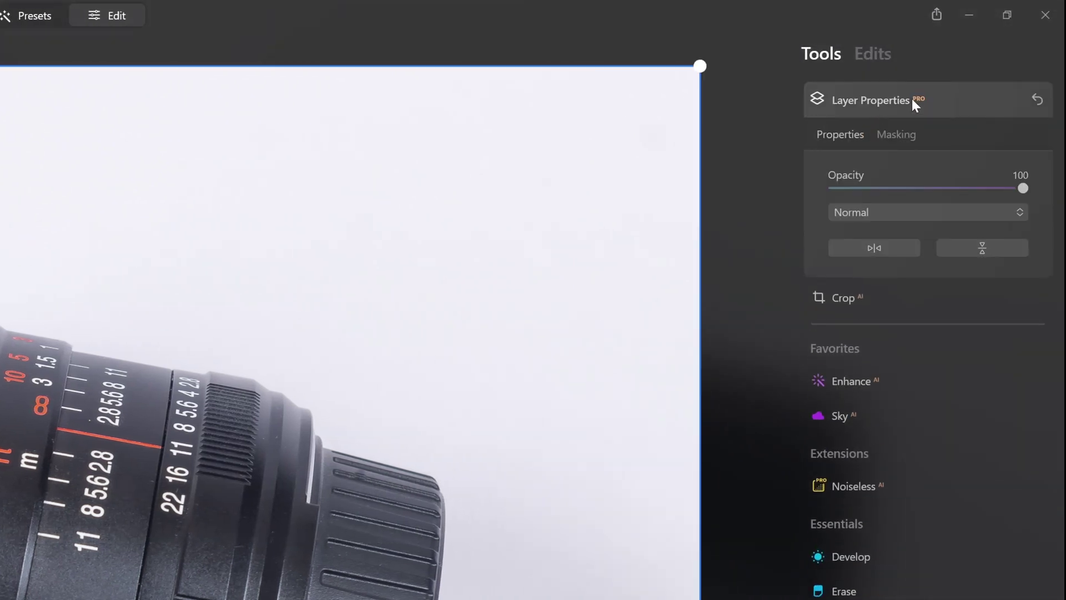
left_click(898, 134)
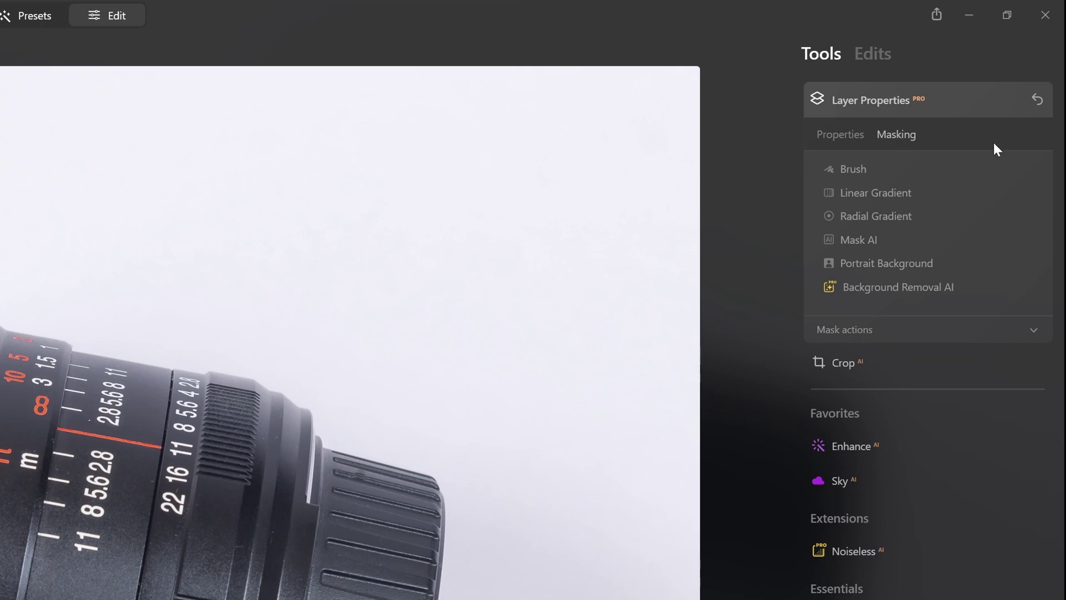
left_click(897, 282)
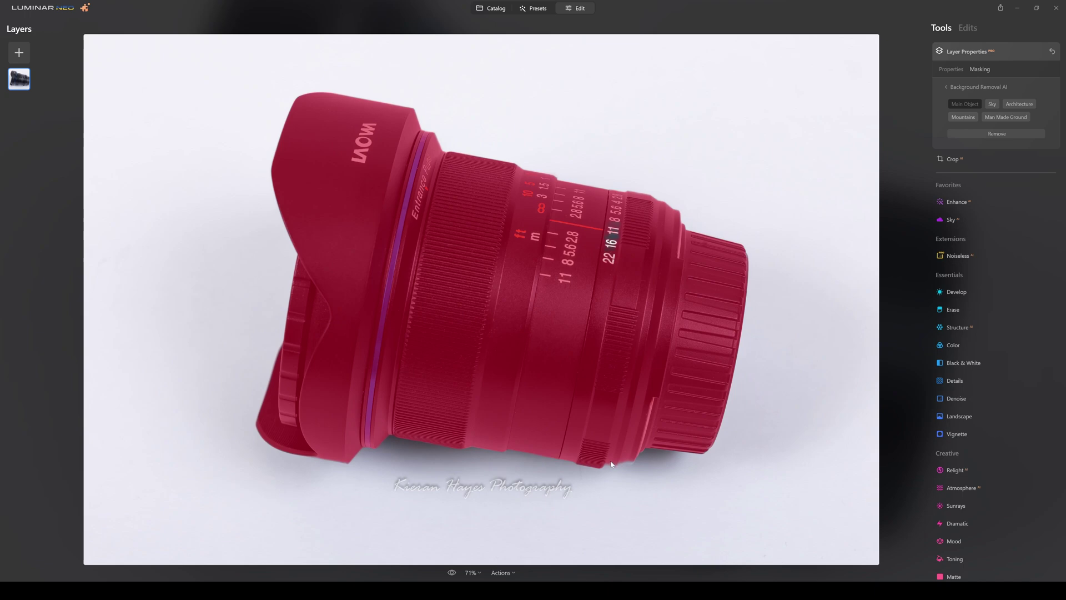
- Zoom in to inspect the red Main Object mask edges around the lens, then zoom back out
scroll(611, 464, "up", 6)
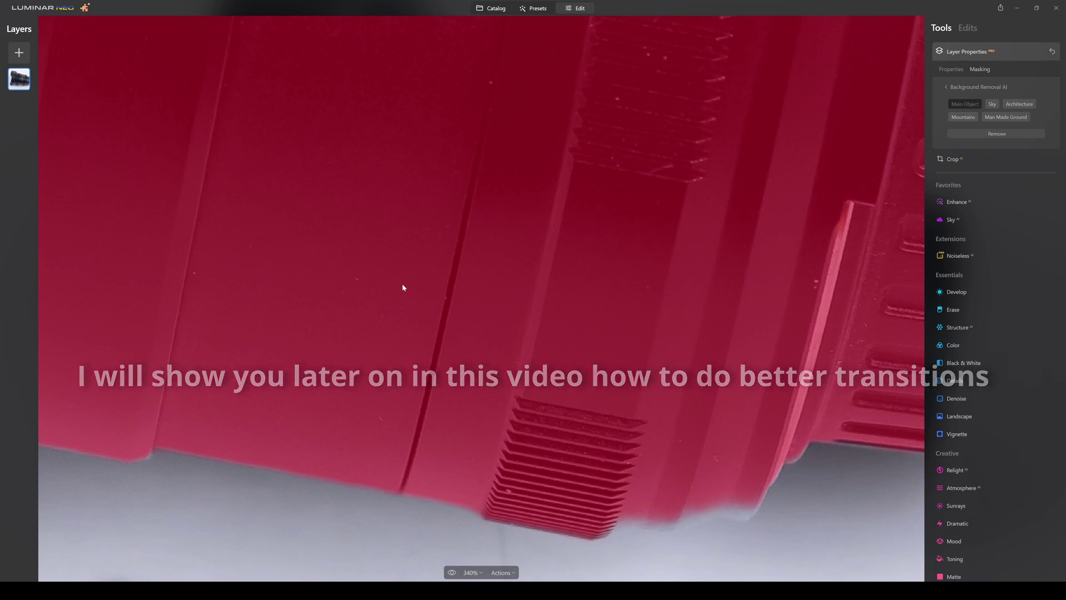
scroll(403, 288, "down", 3)
scroll(403, 287, "down", 5)
scroll(410, 201, "up", 3)
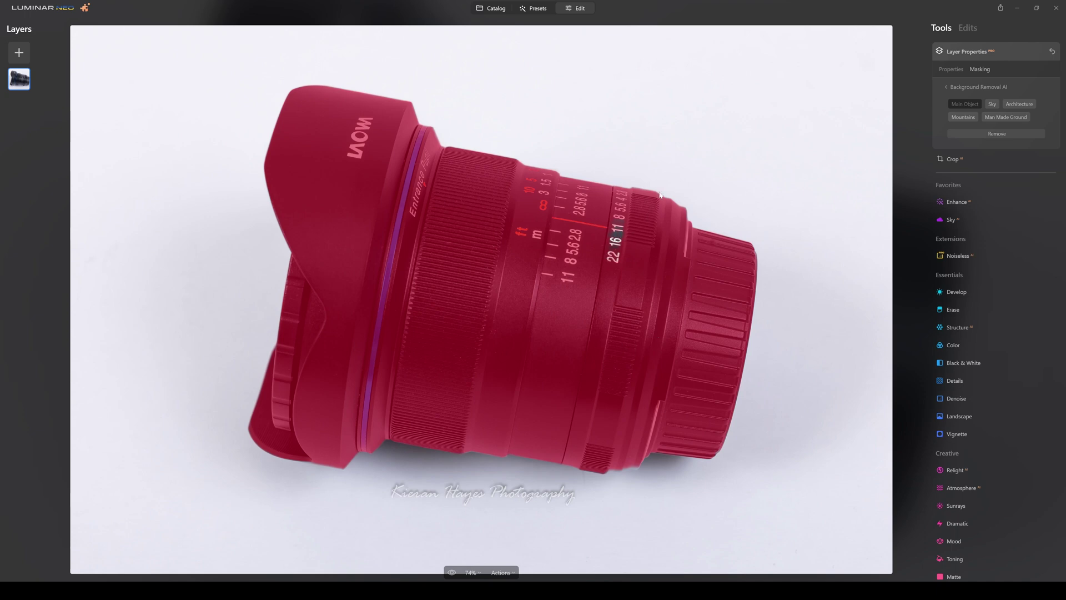
- Remove the white background behind the lens and zoom in to check the cutout edges
left_click(998, 134)
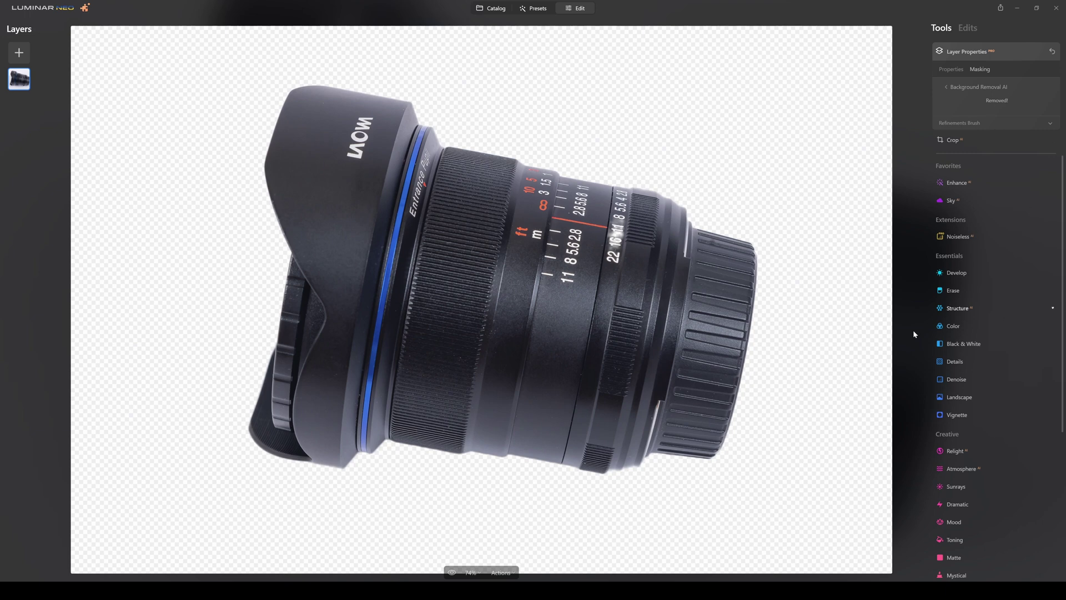
scroll(632, 473, "up", 10)
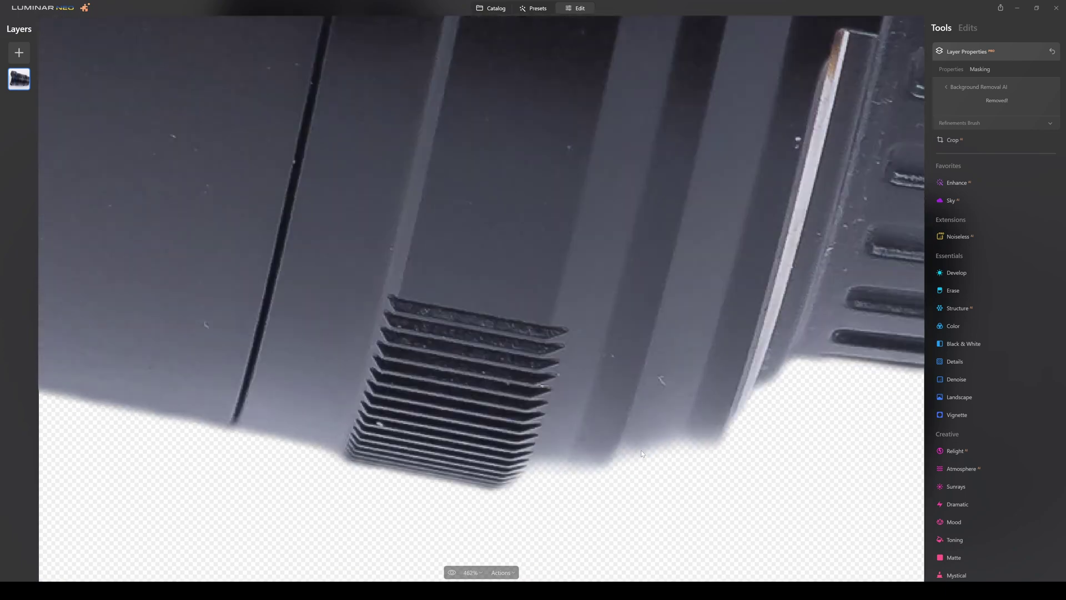
scroll(641, 454, "down", 2)
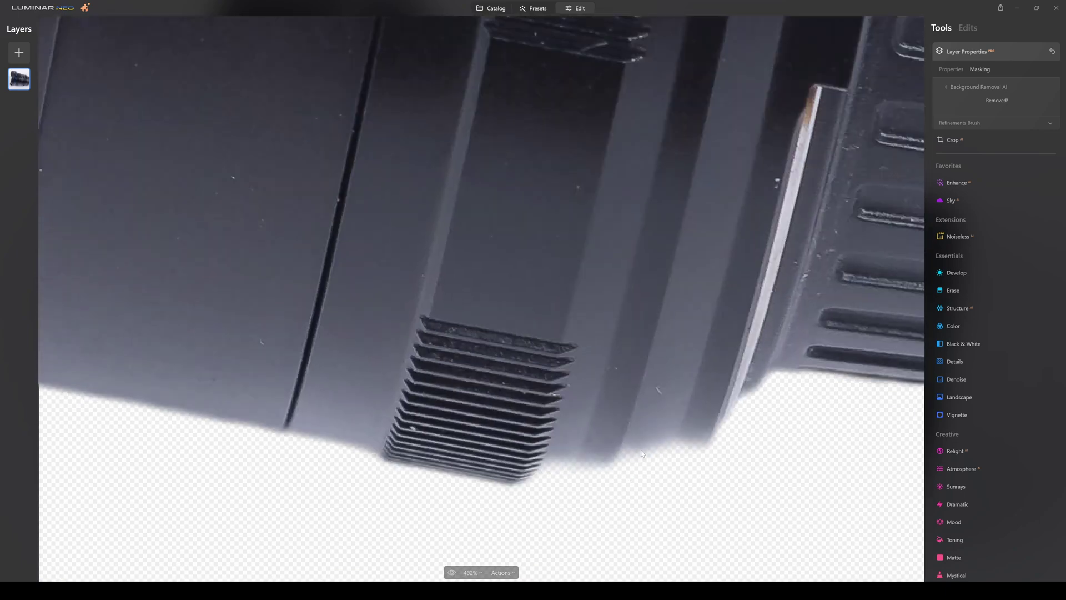
scroll(641, 453, "down", 6)
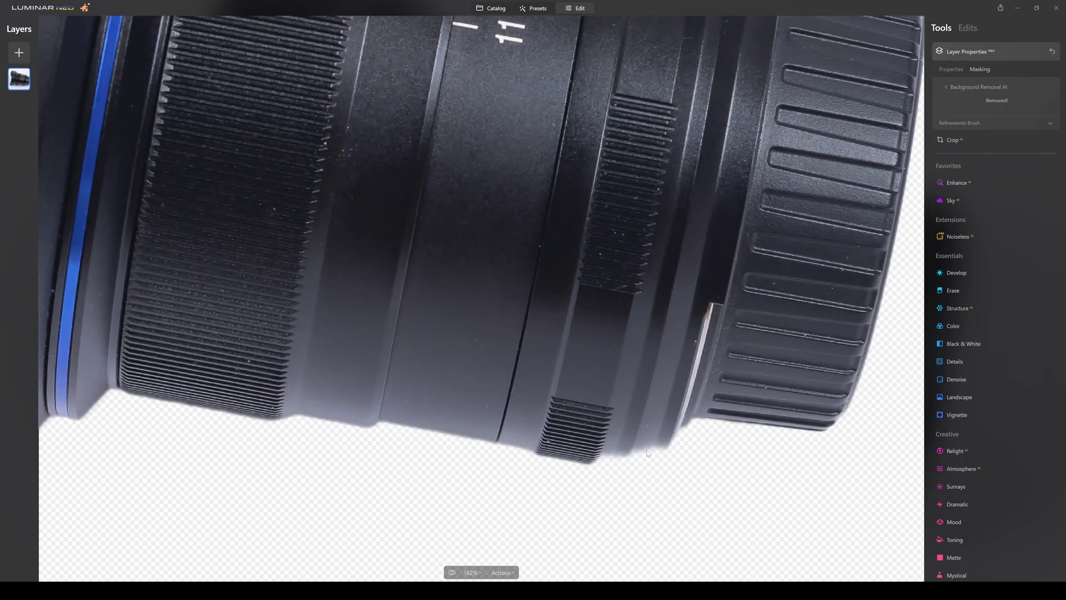
scroll(631, 464, "down", 5)
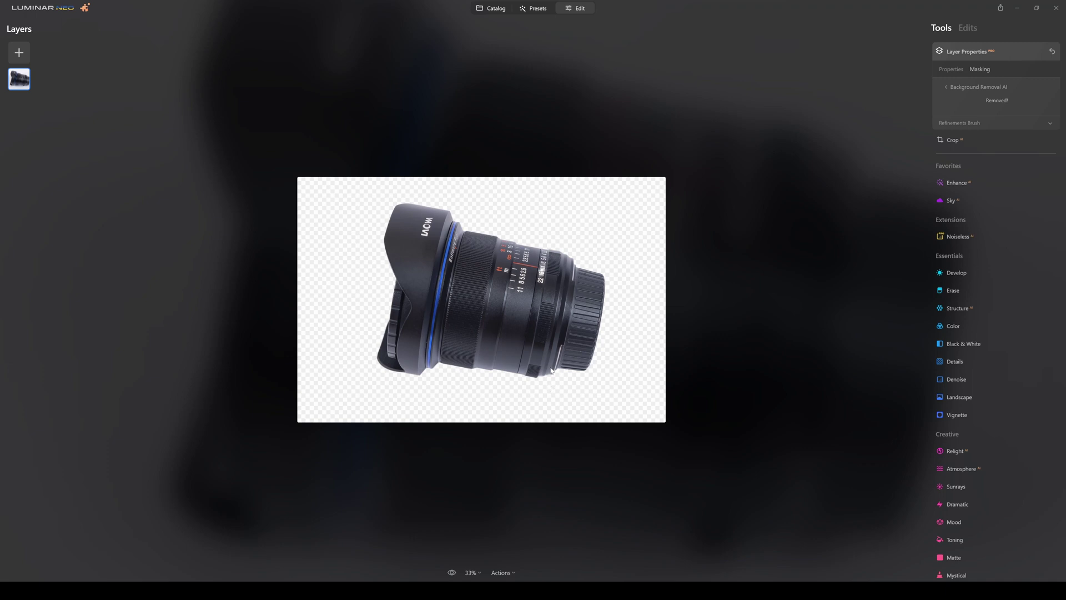
scroll(551, 370, "up", 2)
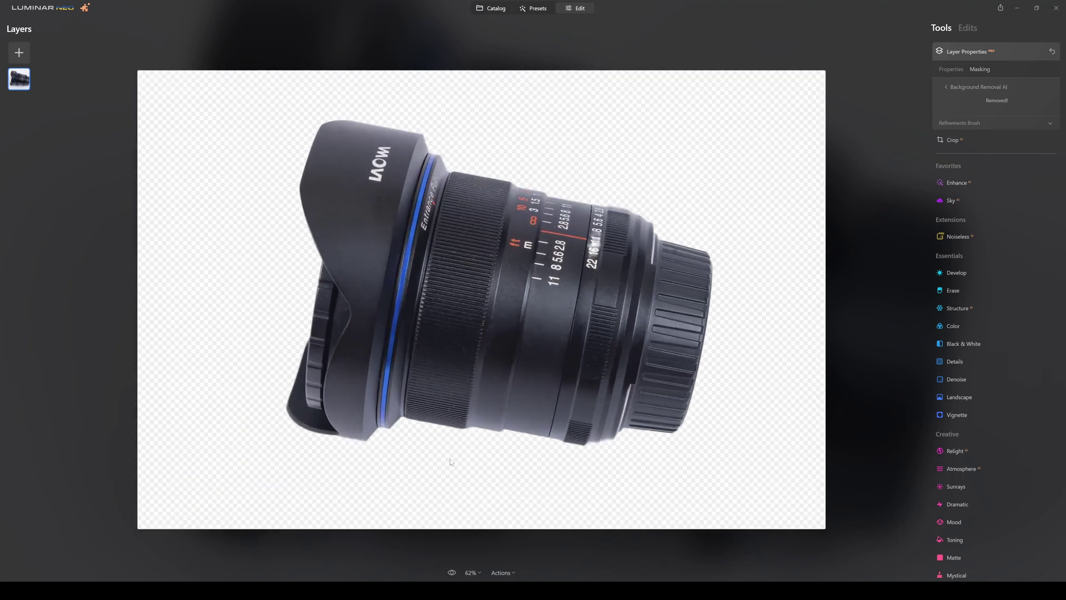
scroll(650, 300, "down", 1)
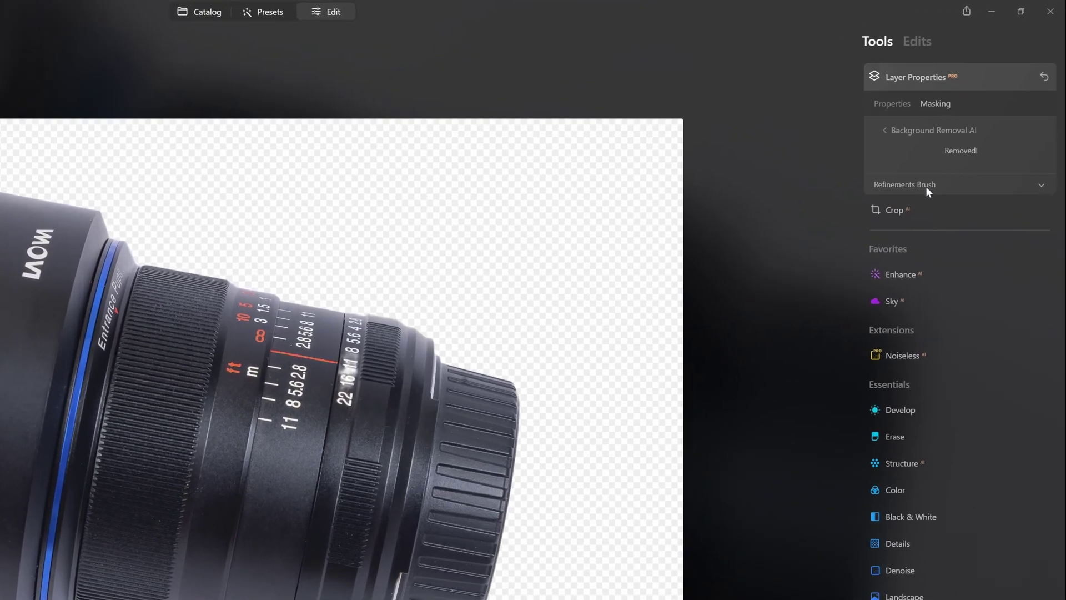
- Paint the lens's dark focus-distance scale into the object with the Object refinement brush
left_click(973, 124)
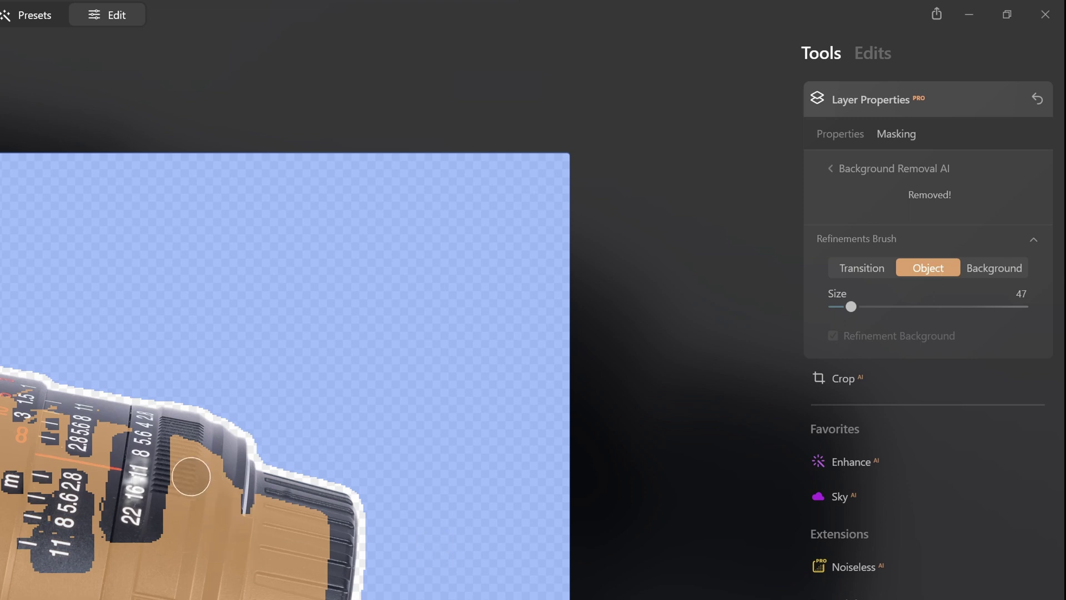
left_click_drag(132, 497, 123, 542)
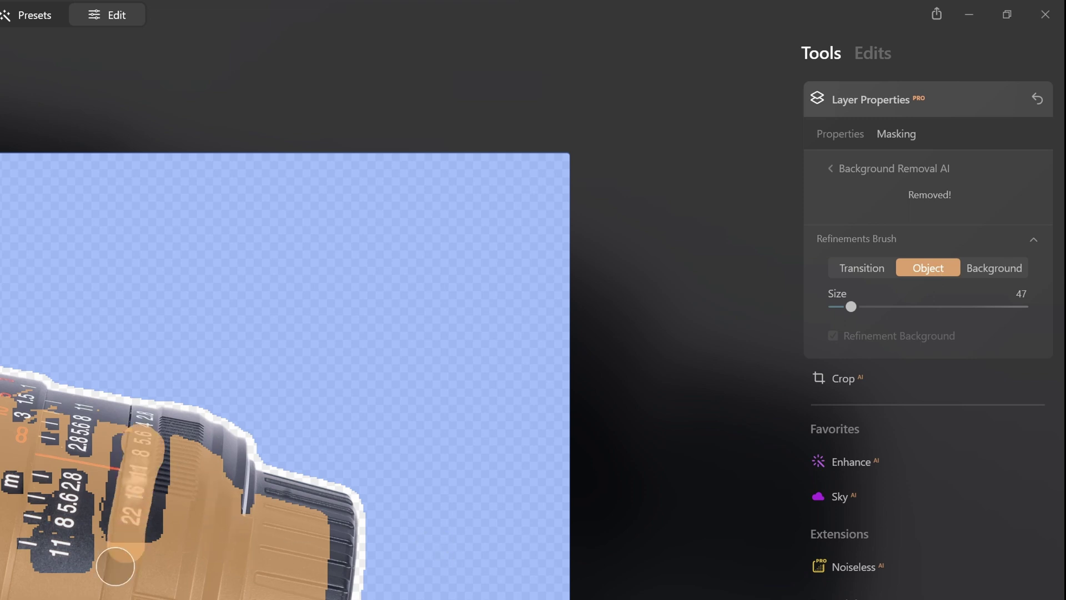
left_click(1032, 241)
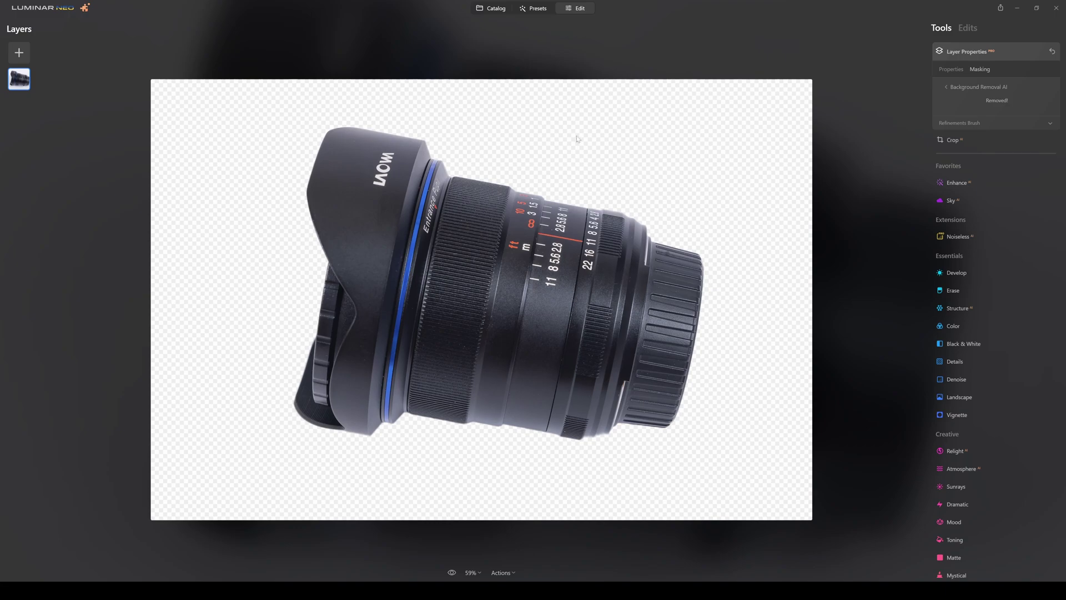
- Return to the catalog and open the hair-dryer photo in the editor
left_click(491, 8)
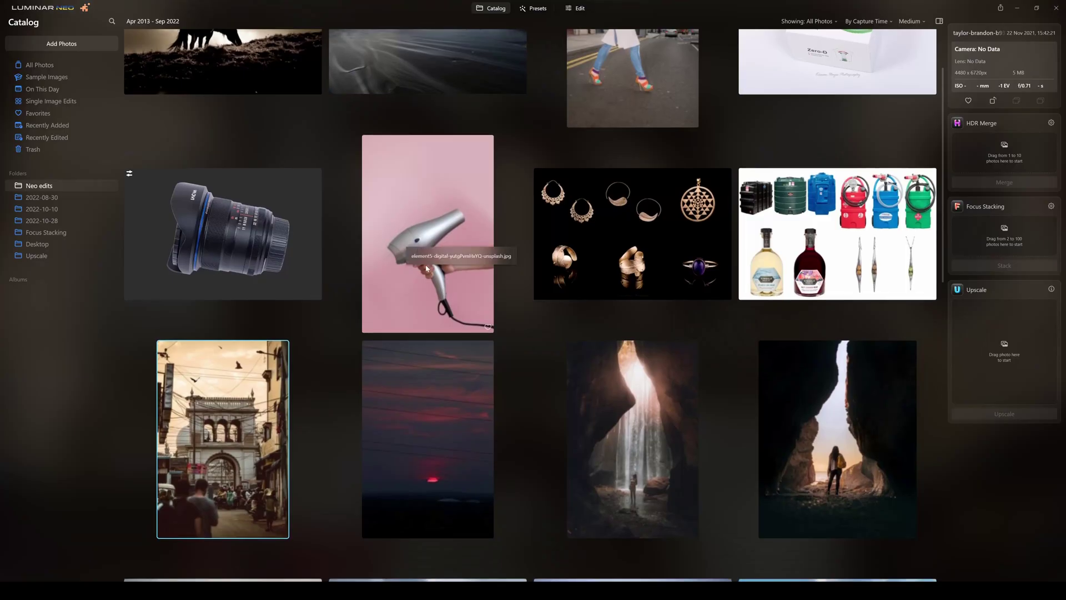
double_click(443, 231)
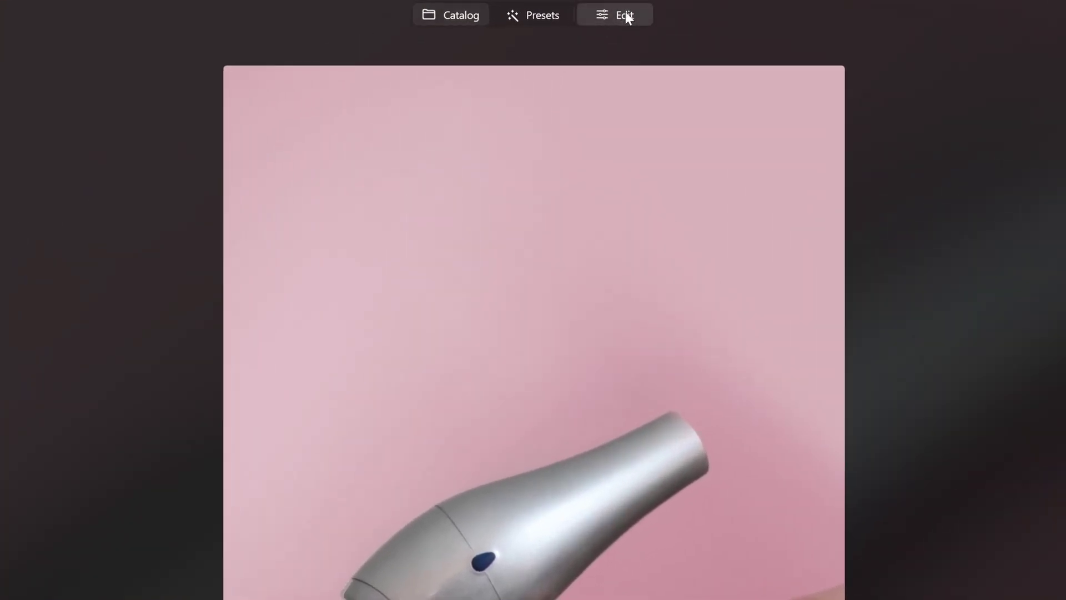
left_click(625, 12)
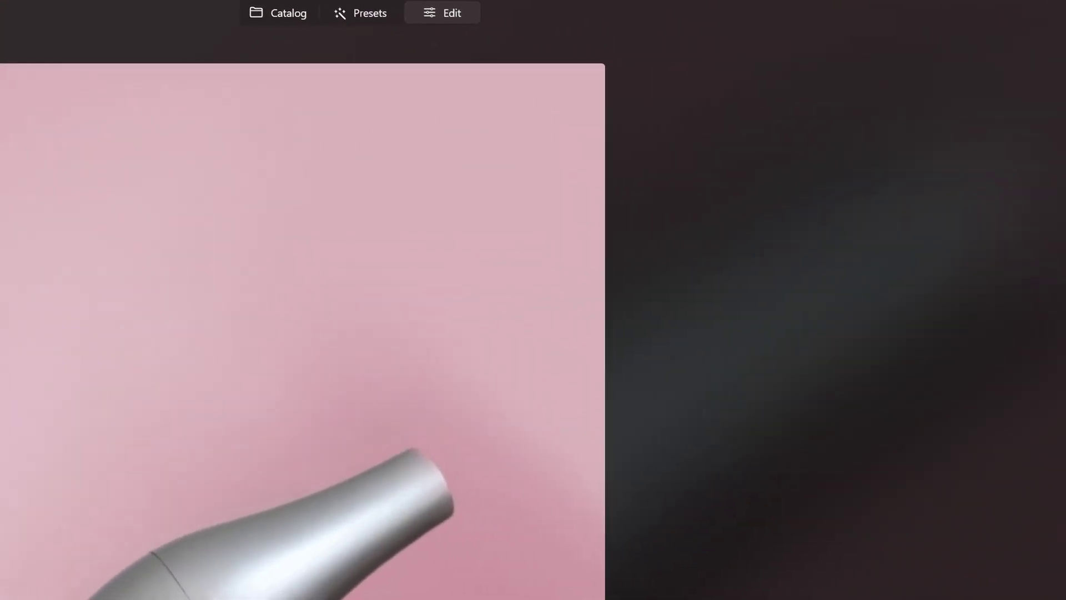
- Run Background Removal AI so the dryer and hand are marked as the main object
left_click(885, 96)
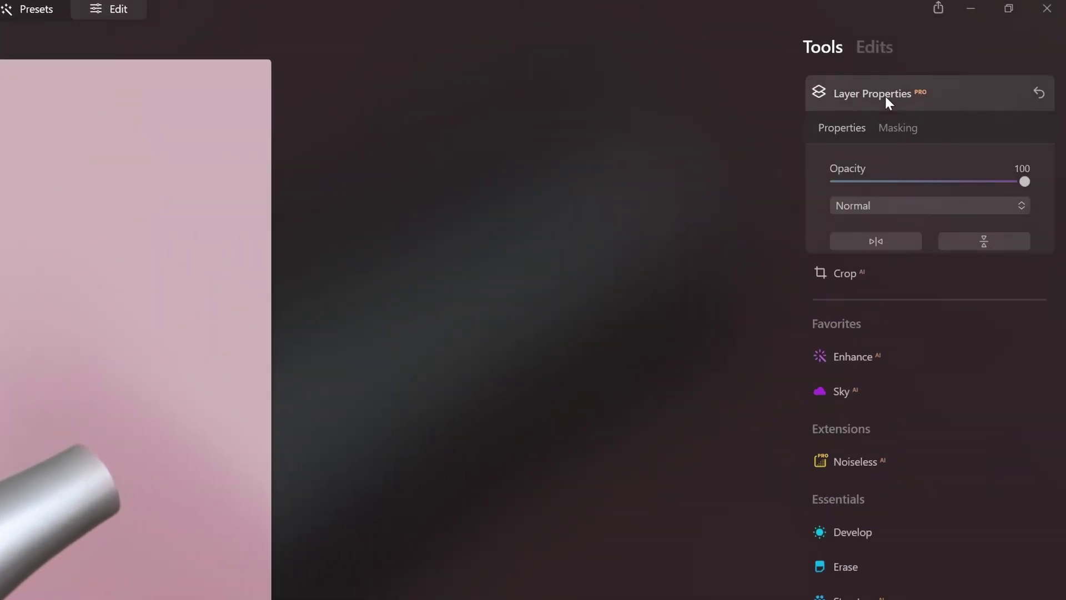
left_click(899, 129)
left_click(902, 281)
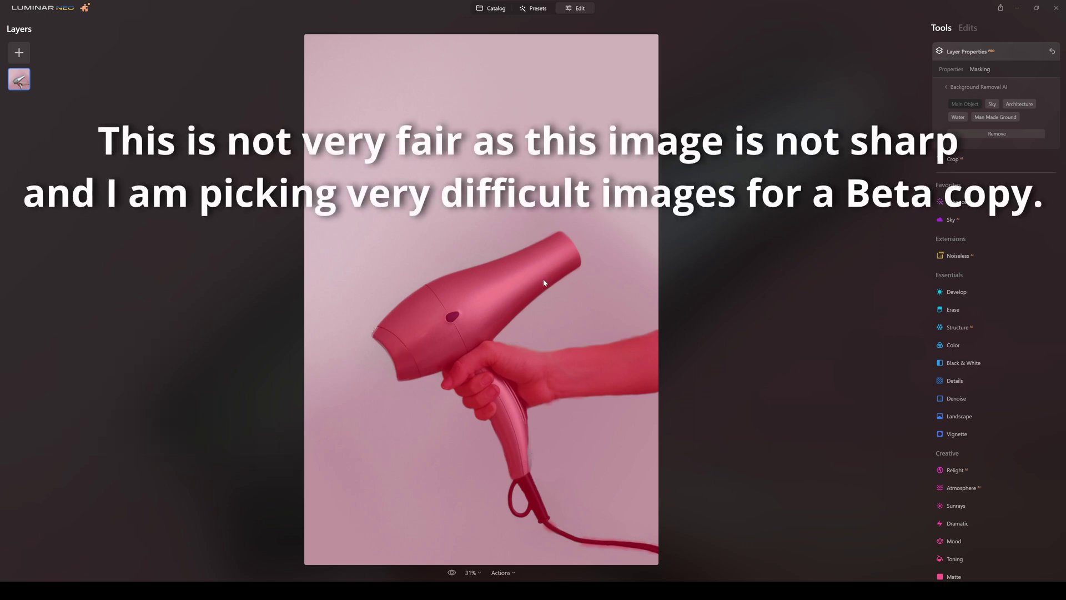
- Remove the pink background around the hair dryer and check the cutout up close
left_click(996, 134)
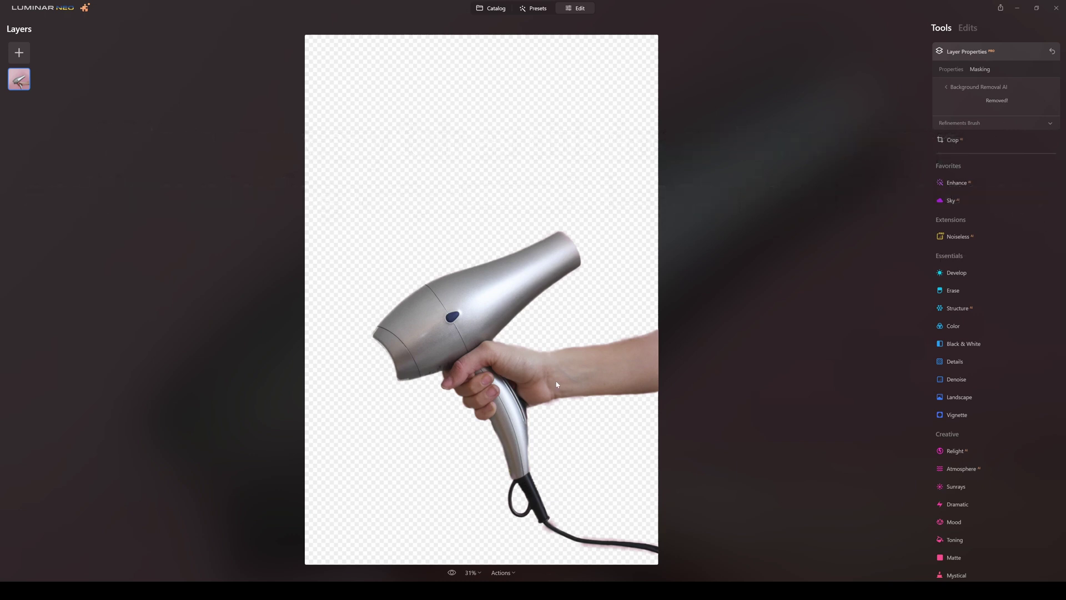
scroll(560, 379, "up", 3)
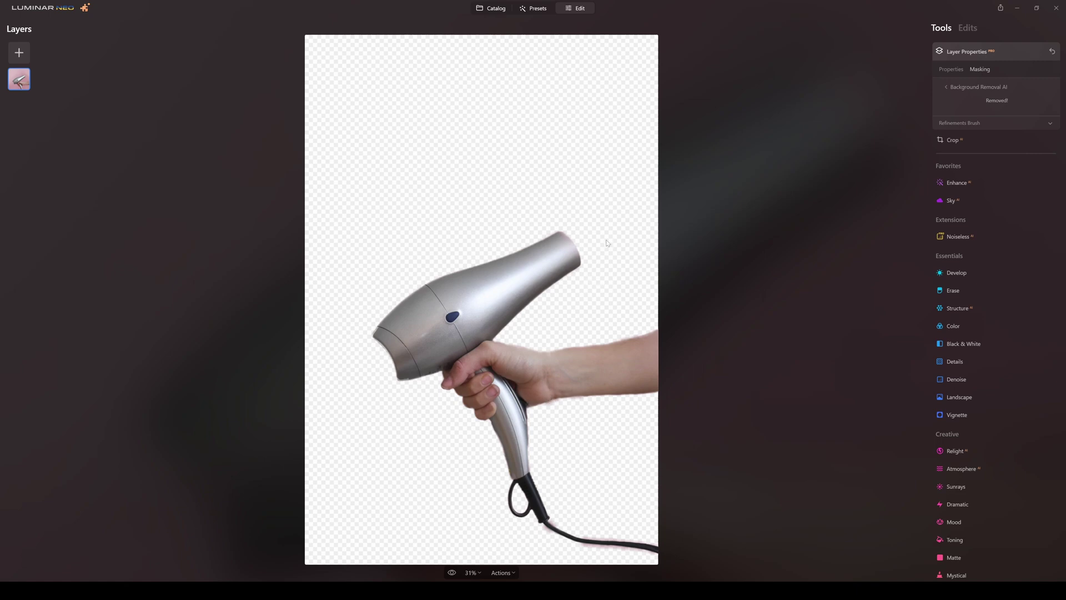
scroll(376, 341, "up", 3)
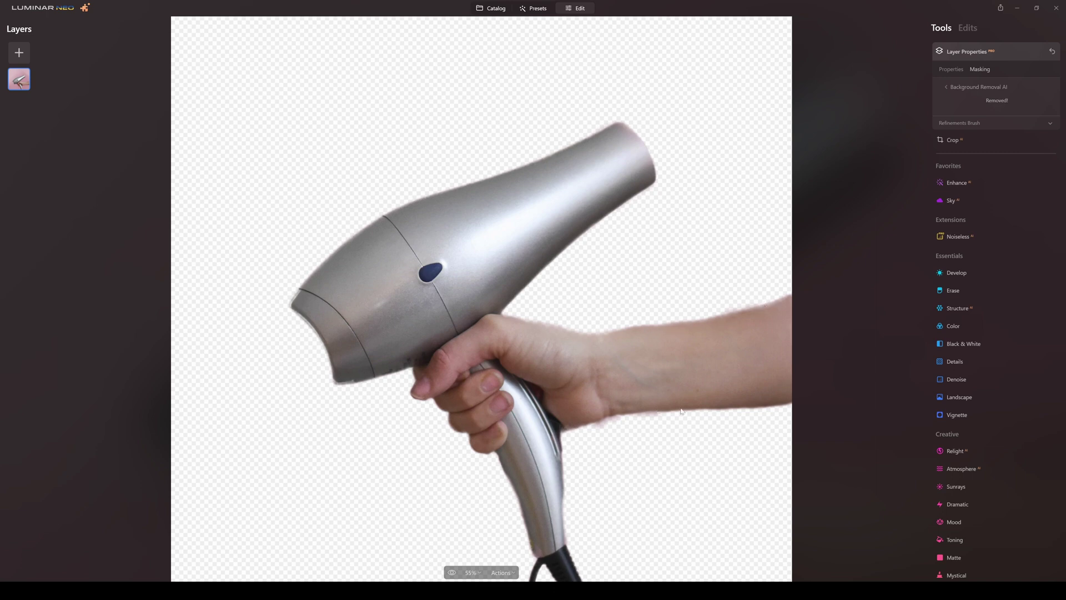
key("ctrl+minus")
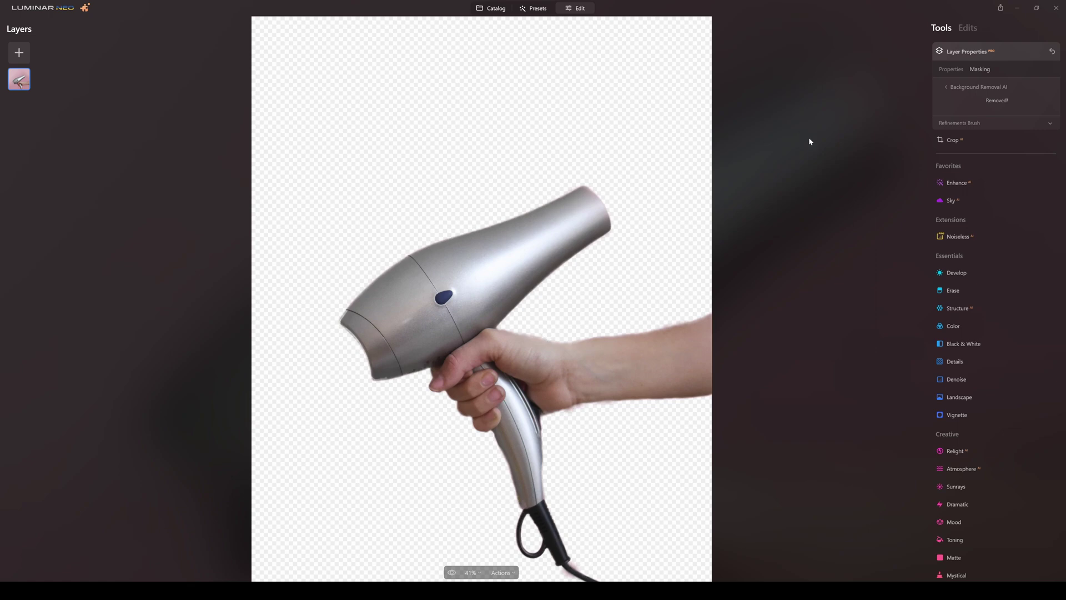
- Go back to the catalog and open the dog-with-glasses photo
left_click(493, 9)
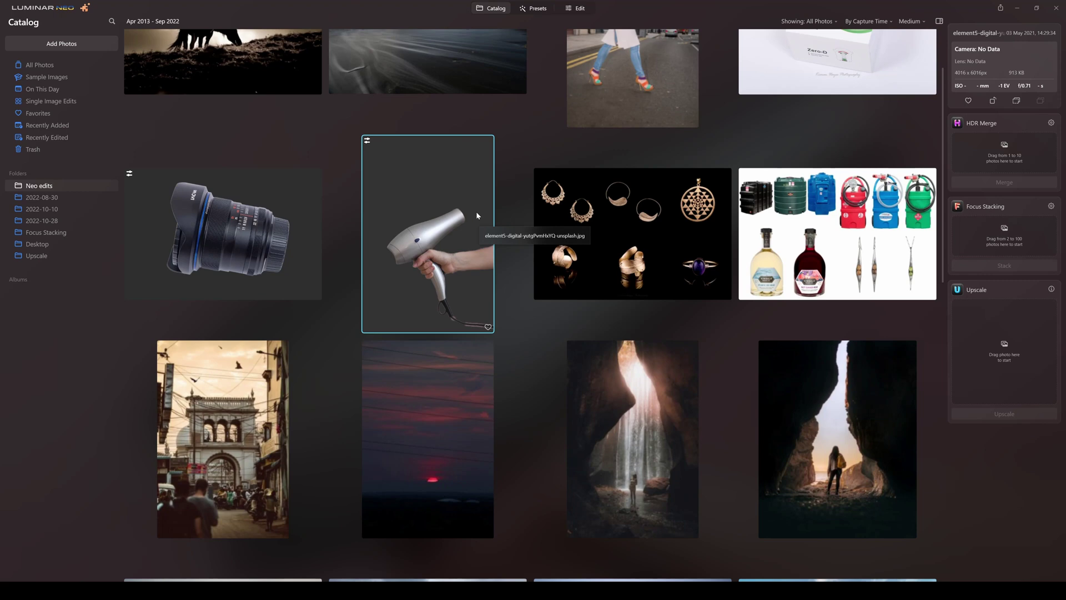
scroll(814, 460, "down", 10)
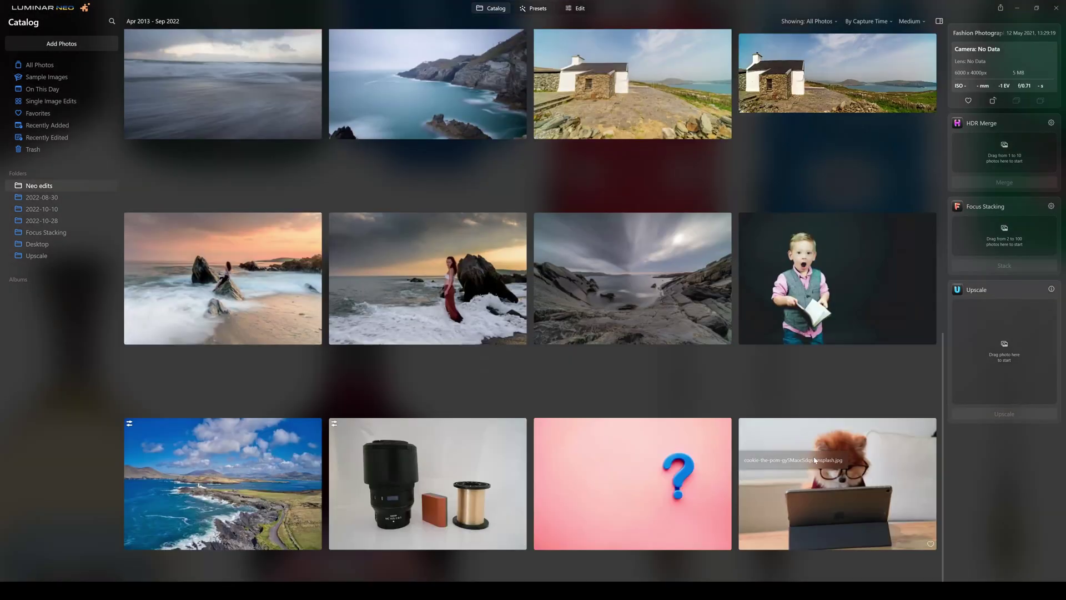
double_click(865, 485)
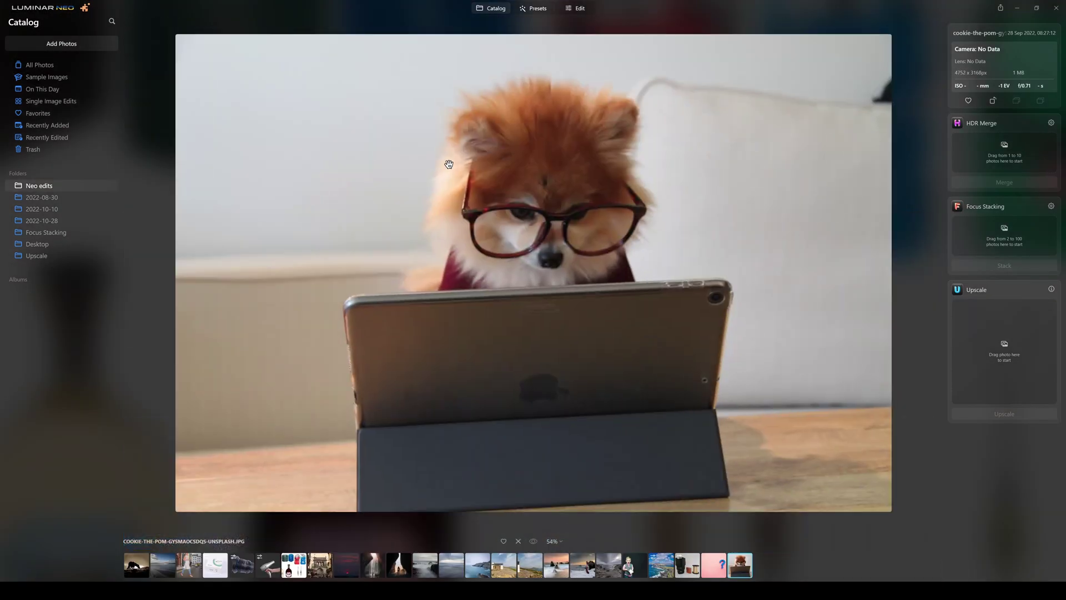
- Open the dog photo in the editor and start Background Removal AI
left_click(576, 9)
left_click(966, 51)
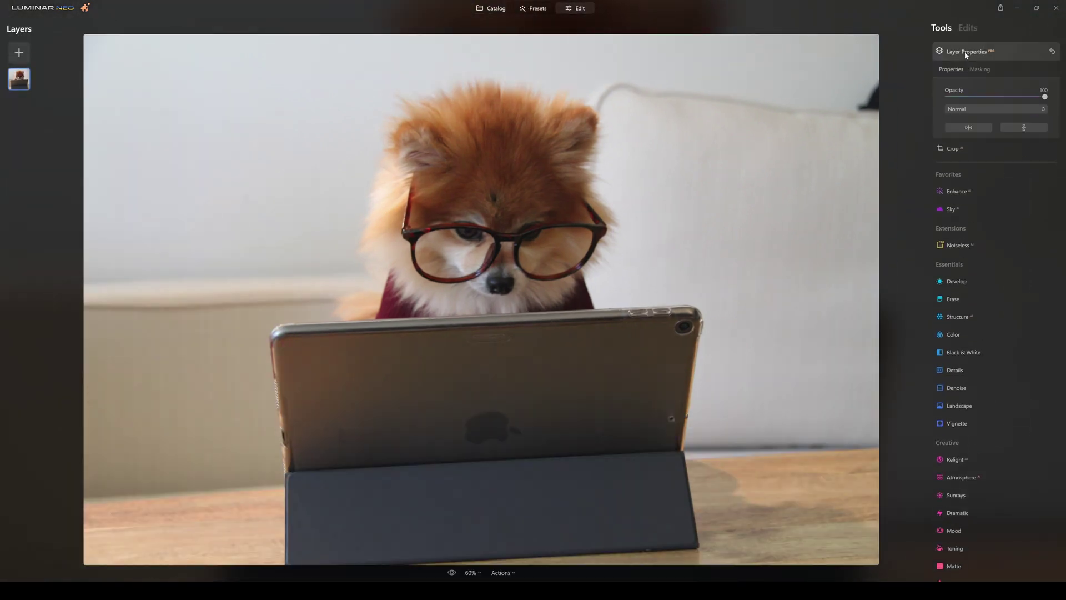
left_click(972, 147)
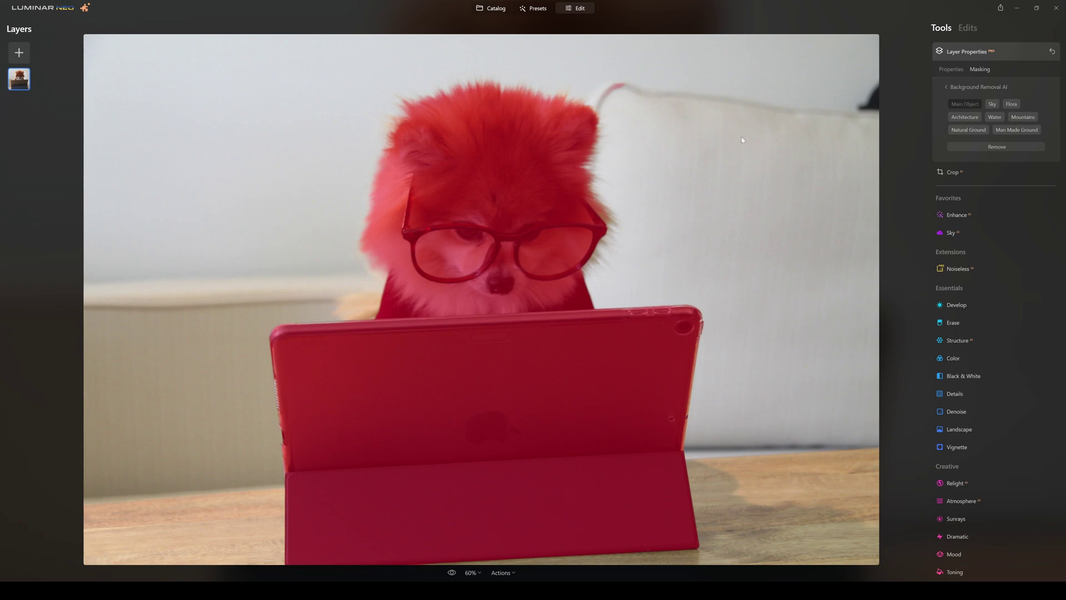
- Remove the background around the dog and tablet, then review the Refinements Brush options
left_click(1011, 146)
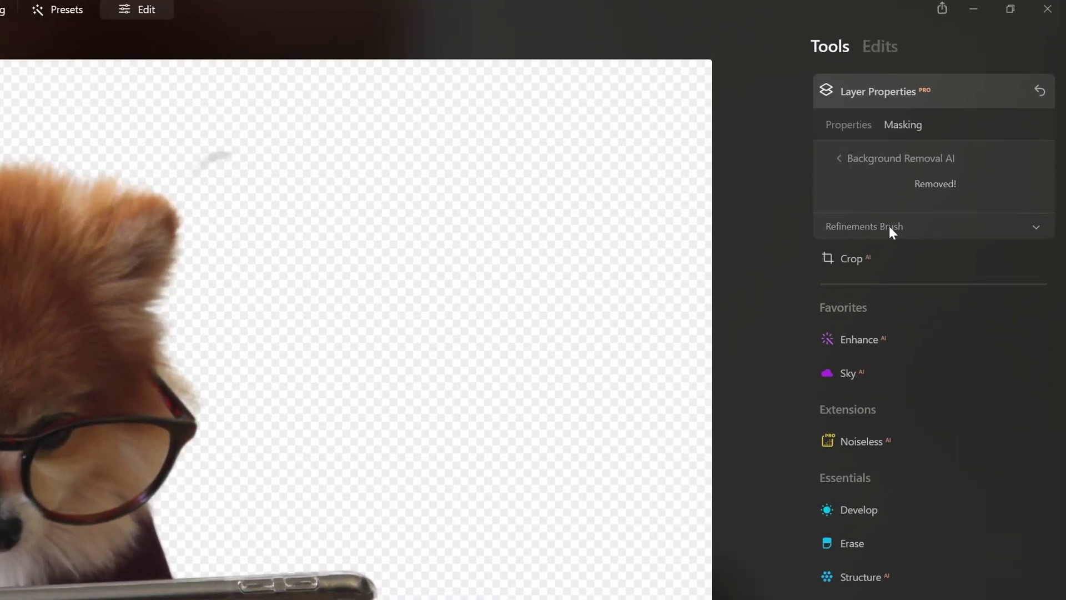
left_click(960, 126)
left_click(1028, 142)
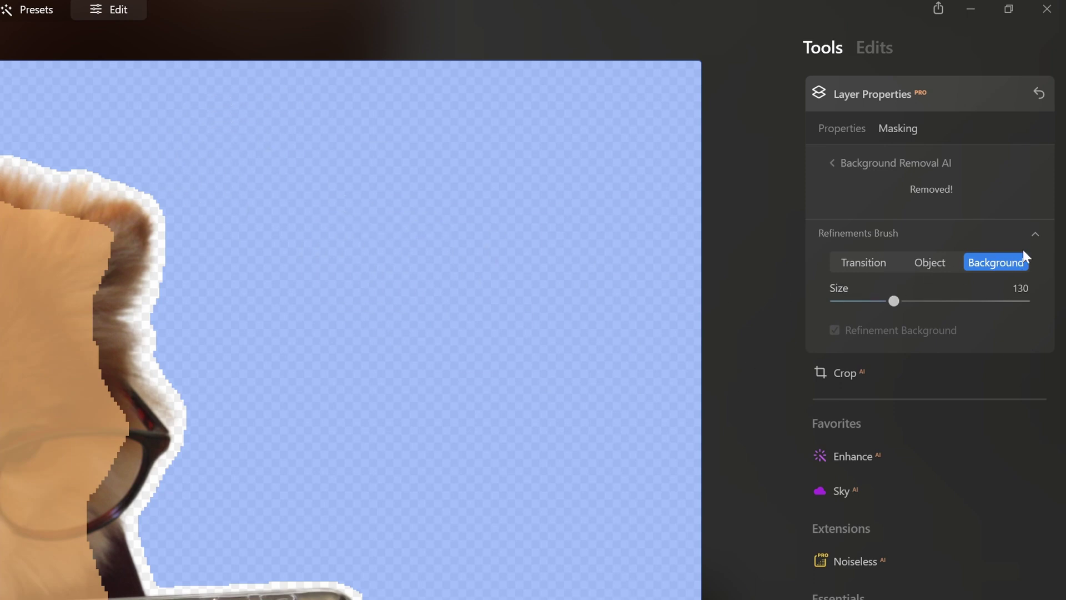
left_click(1036, 234)
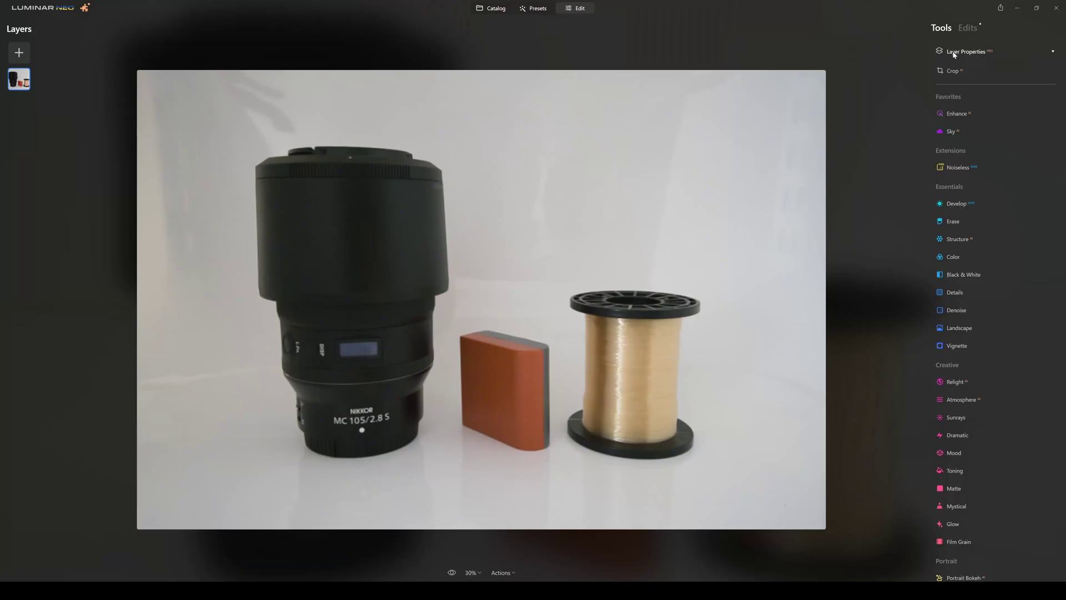
- Run Background Removal AI on the lens, box and spool photo via Layer Properties > Masking
left_click(956, 53)
left_click(980, 69)
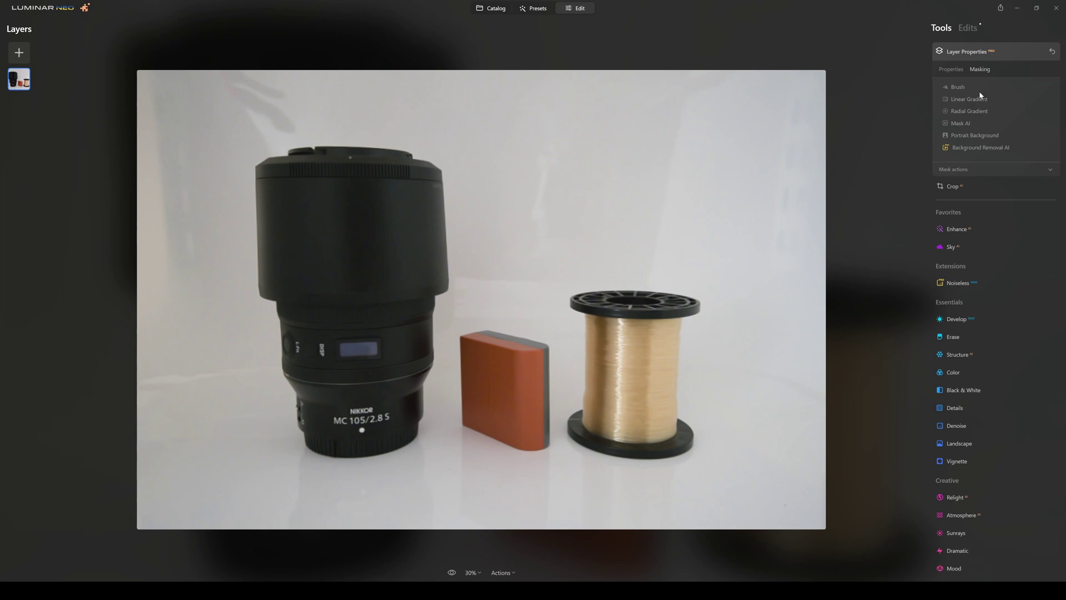
left_click(977, 148)
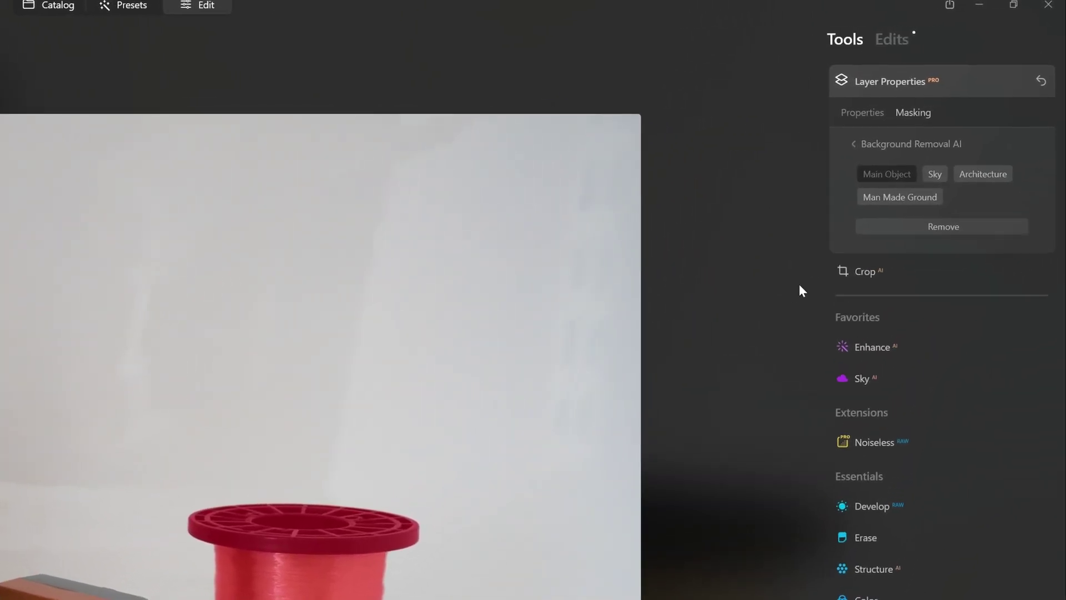
- Toggle the Sky and Architecture categories to keep the battery box, then remove the background
left_click(924, 191)
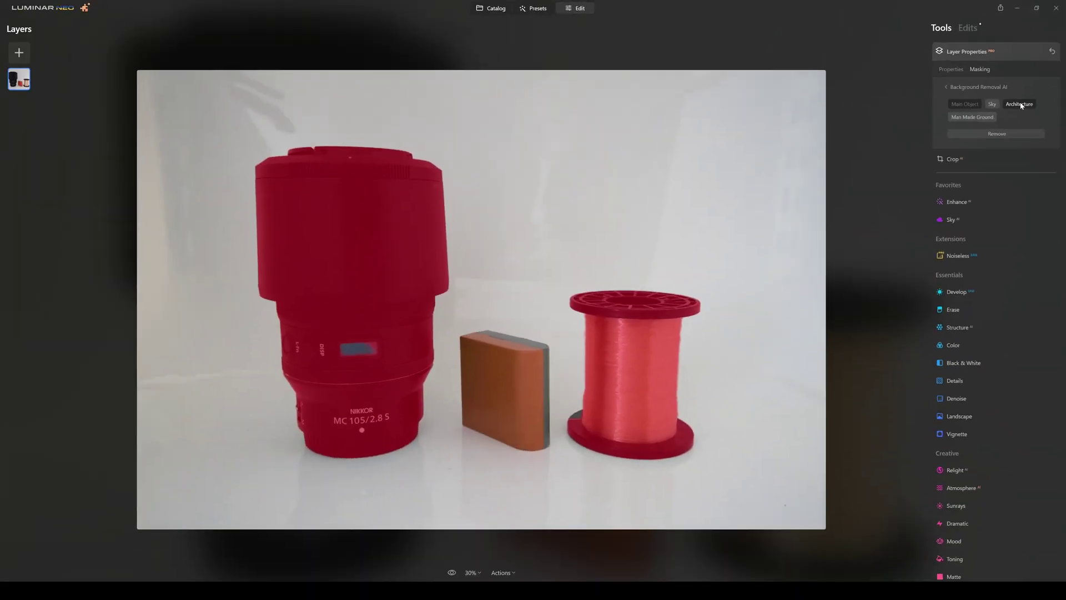
left_click(992, 157)
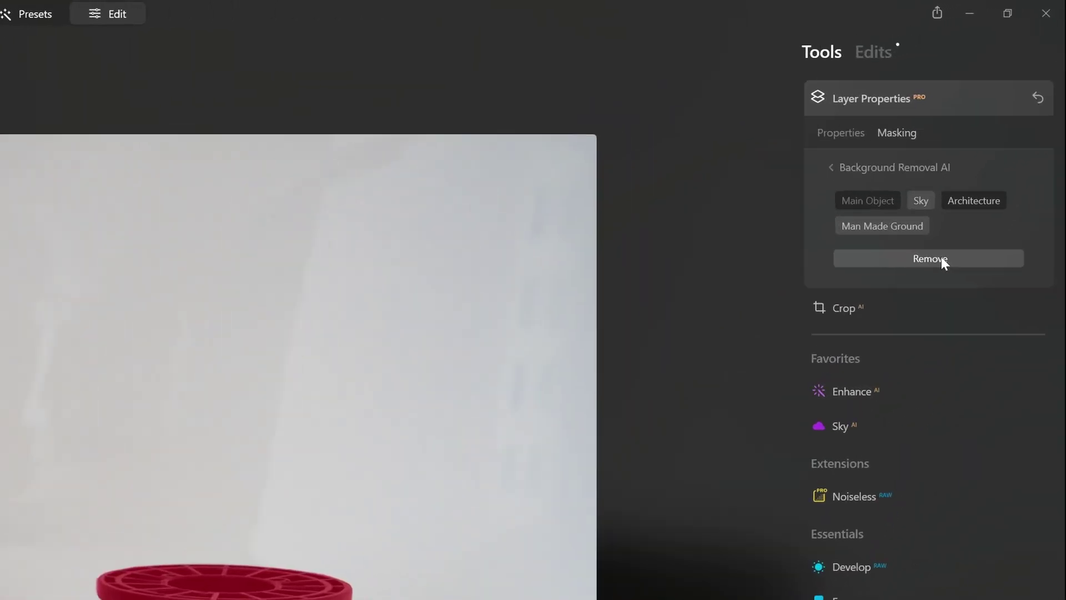
left_click(999, 133)
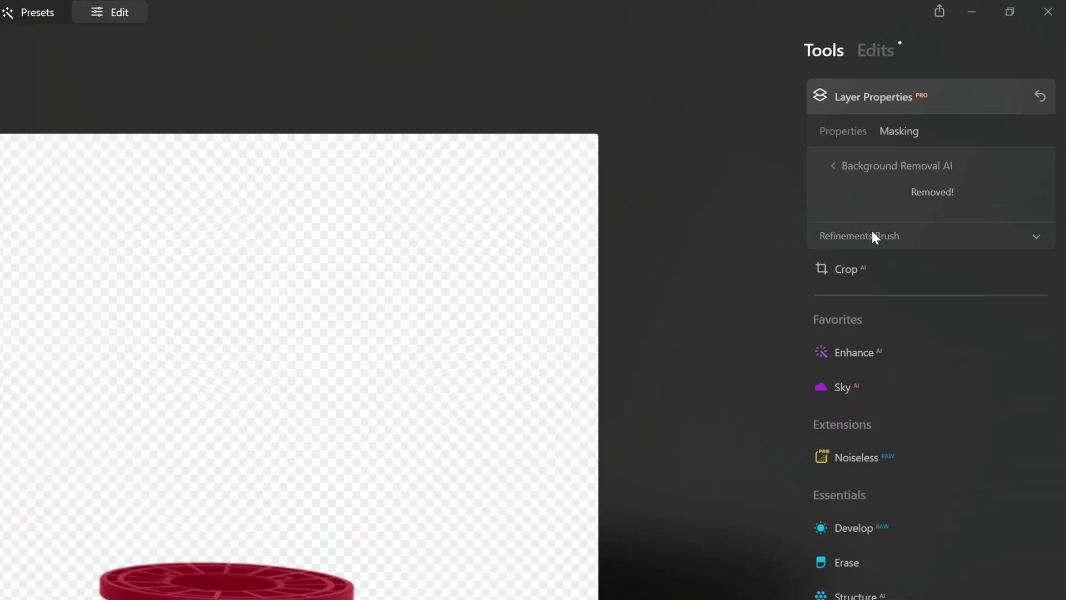
left_click(965, 120)
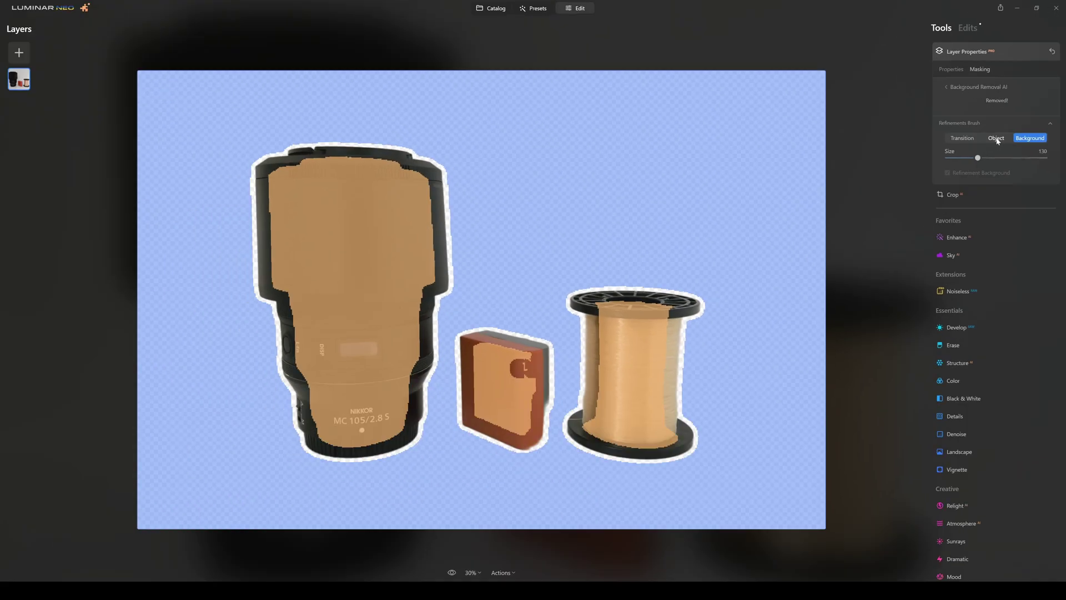
- Paint the battery box's right and lower edges back into the cutout with the Object brush
left_click(930, 266)
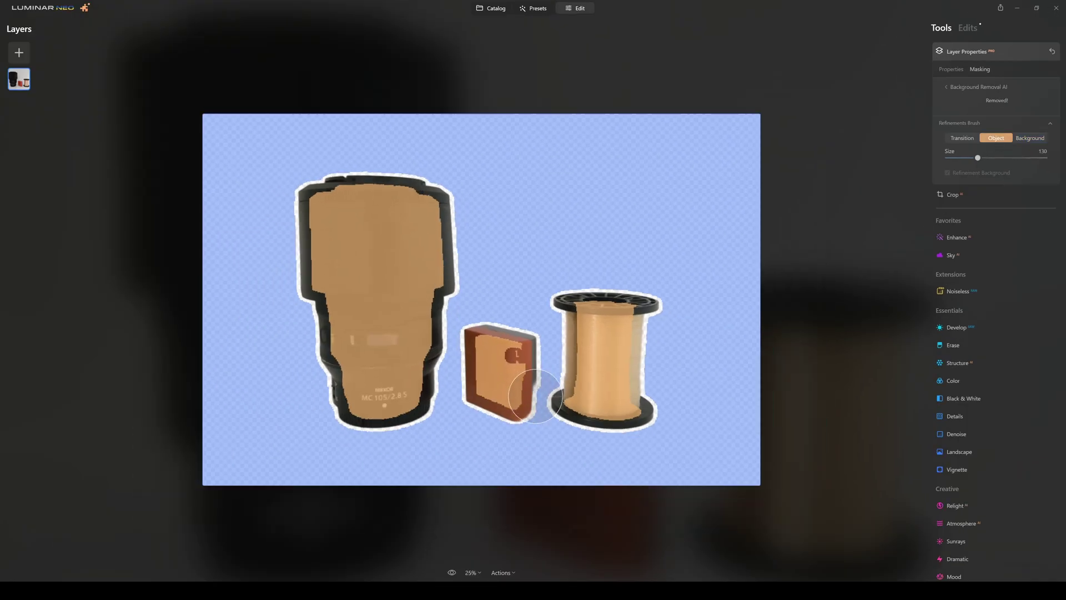
scroll(505, 393, "up", 5)
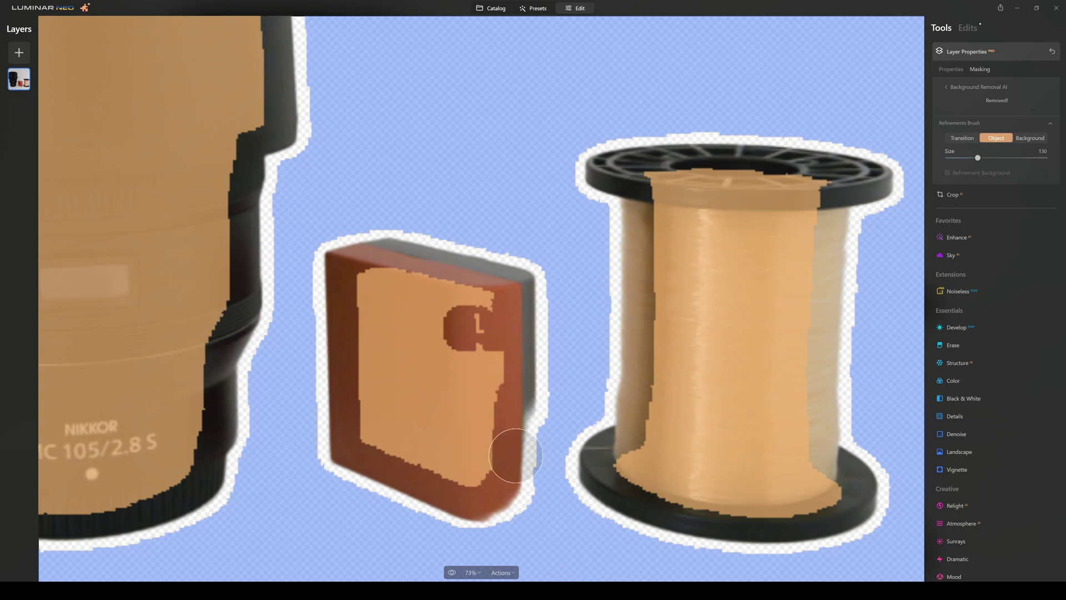
scroll(504, 492, "up", 7)
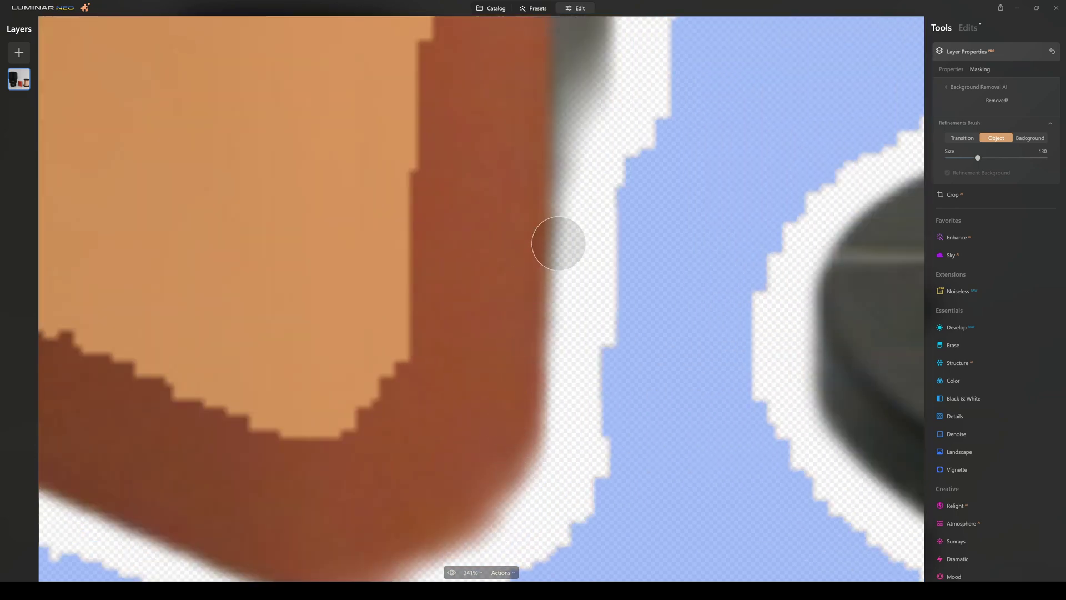
scroll(558, 244, "down", 1)
scroll(570, 90, "down", 1)
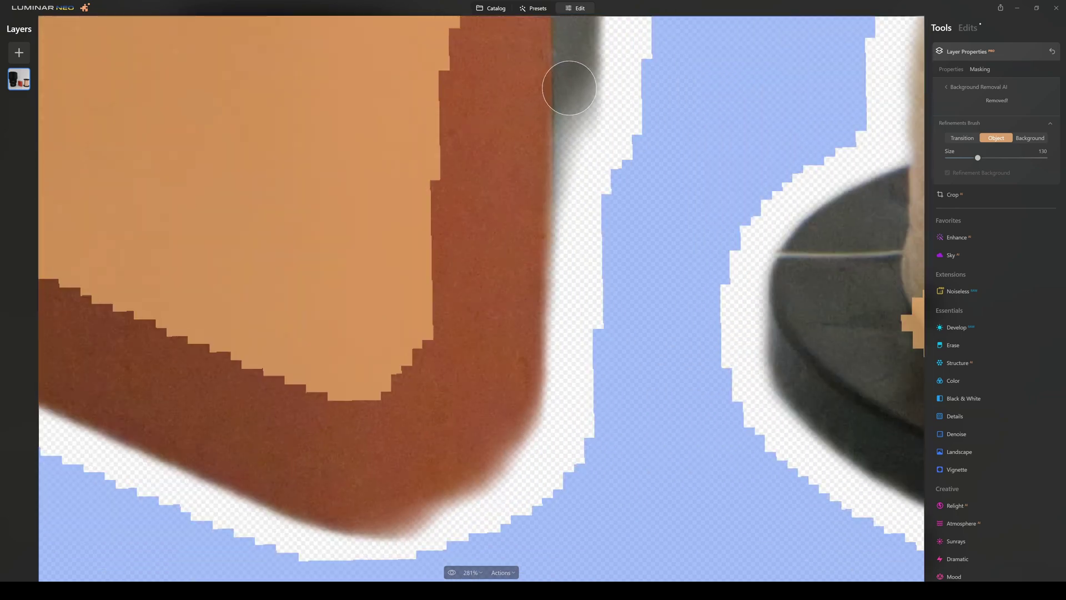
mouse_move(569, 88)
left_mouse_down()
mouse_move(554, 166)
mouse_move(558, 307)
mouse_move(538, 405)
mouse_move(406, 503)
left_mouse_up()
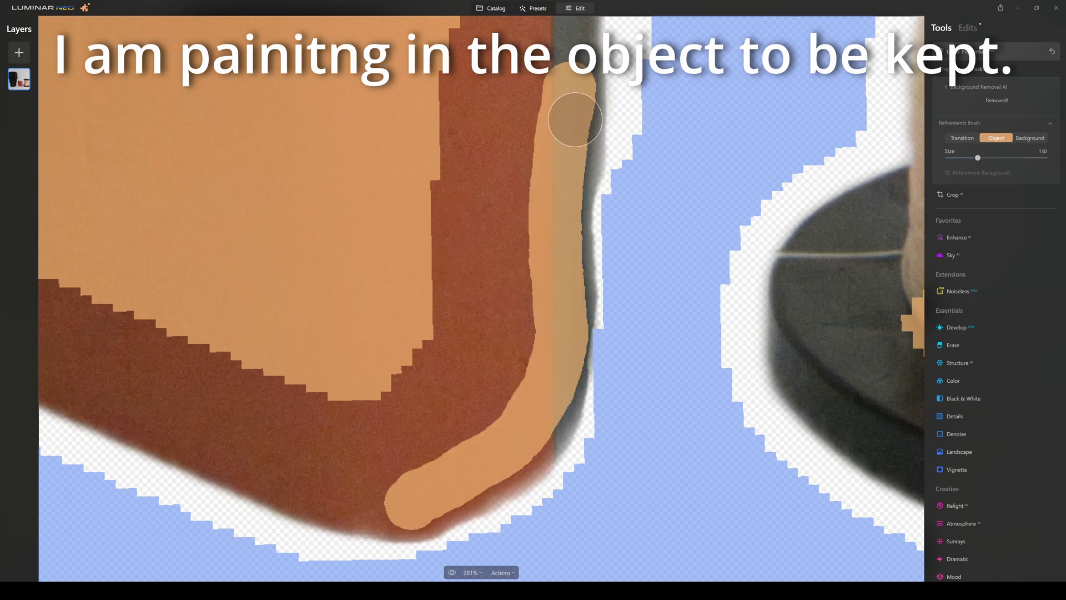
mouse_move(575, 120)
left_mouse_down()
mouse_move(581, 331)
mouse_move(573, 377)
mouse_move(531, 429)
left_mouse_up()
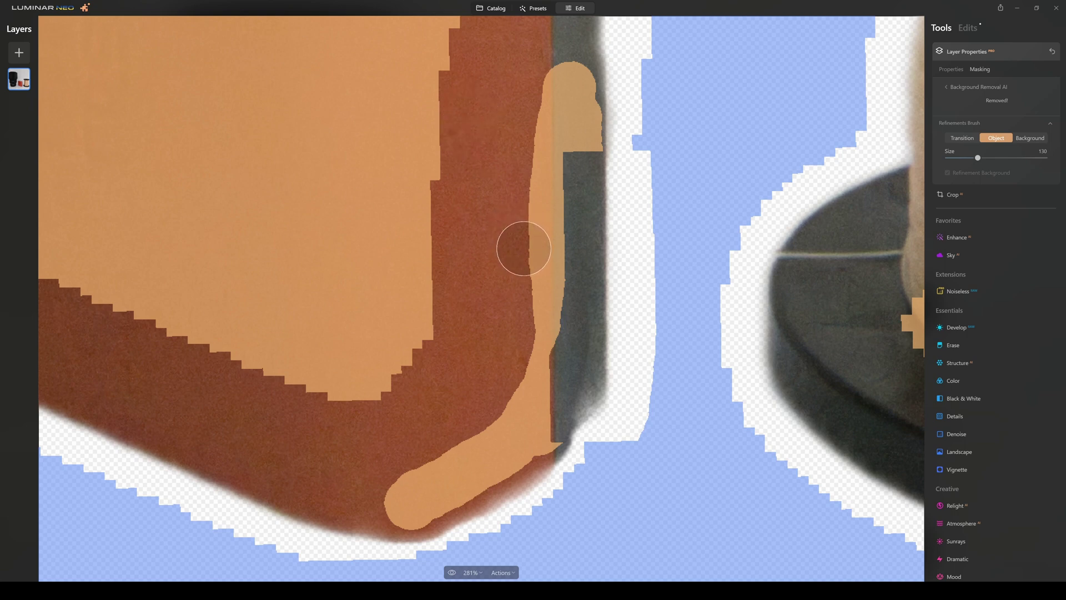
mouse_move(579, 371)
left_mouse_down()
mouse_move(581, 423)
mouse_move(562, 454)
mouse_move(451, 511)
left_mouse_up()
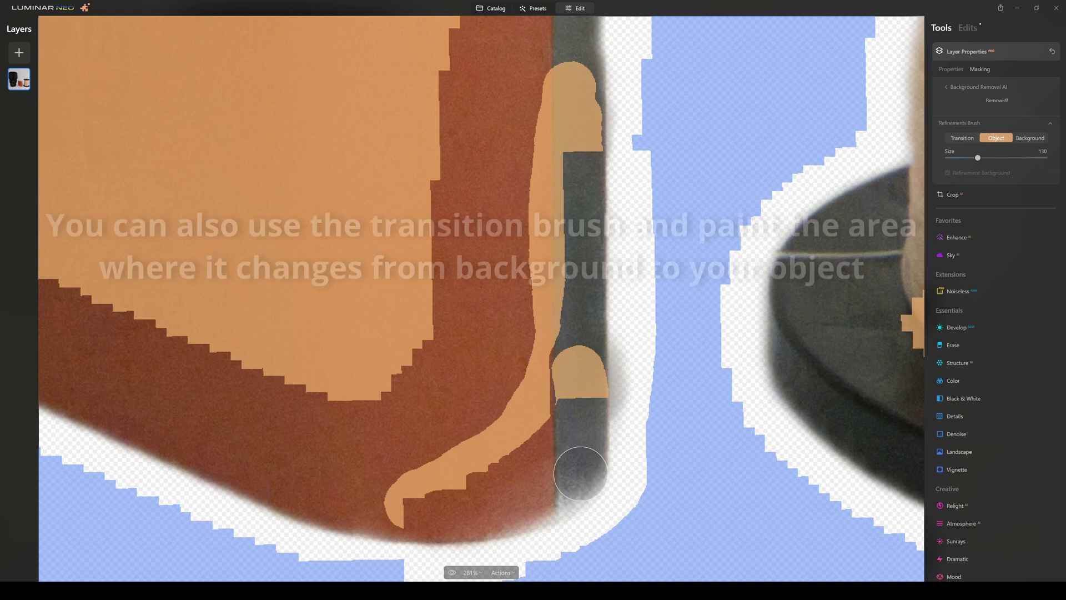
mouse_move(580, 473)
left_mouse_down()
mouse_move(548, 504)
mouse_move(473, 518)
left_mouse_up()
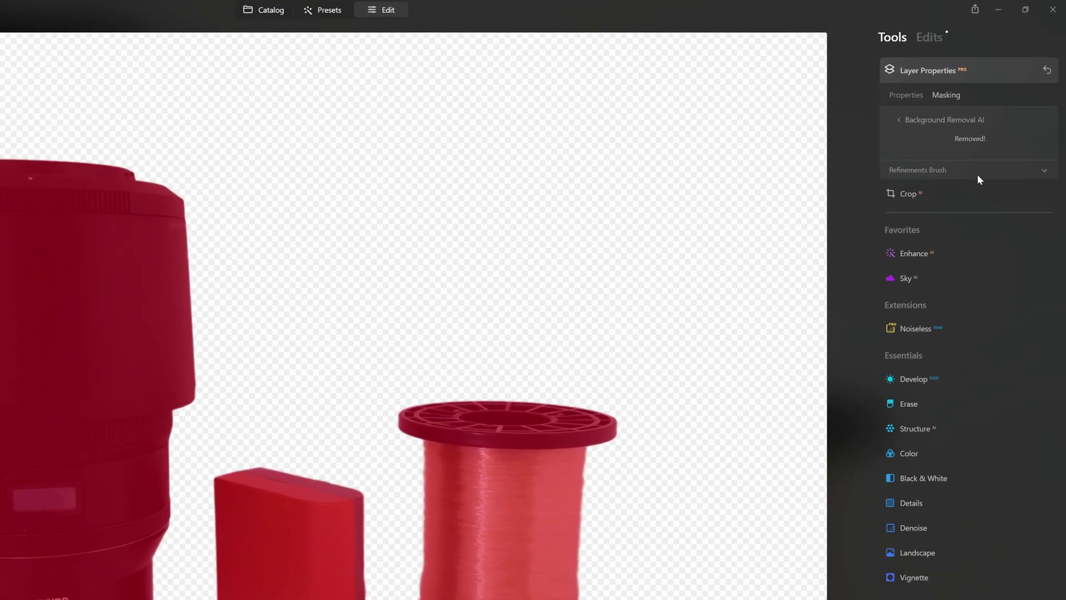
- Set the Refinements Brush to Background and paint out the patch below the battery box
left_click(1001, 124)
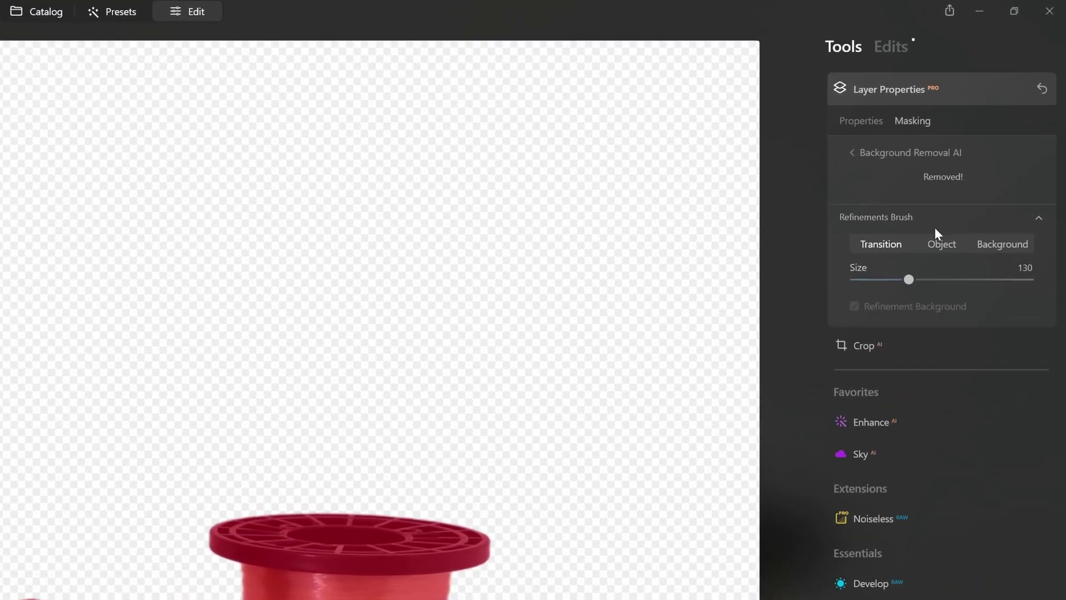
left_click(1024, 139)
left_click(987, 265)
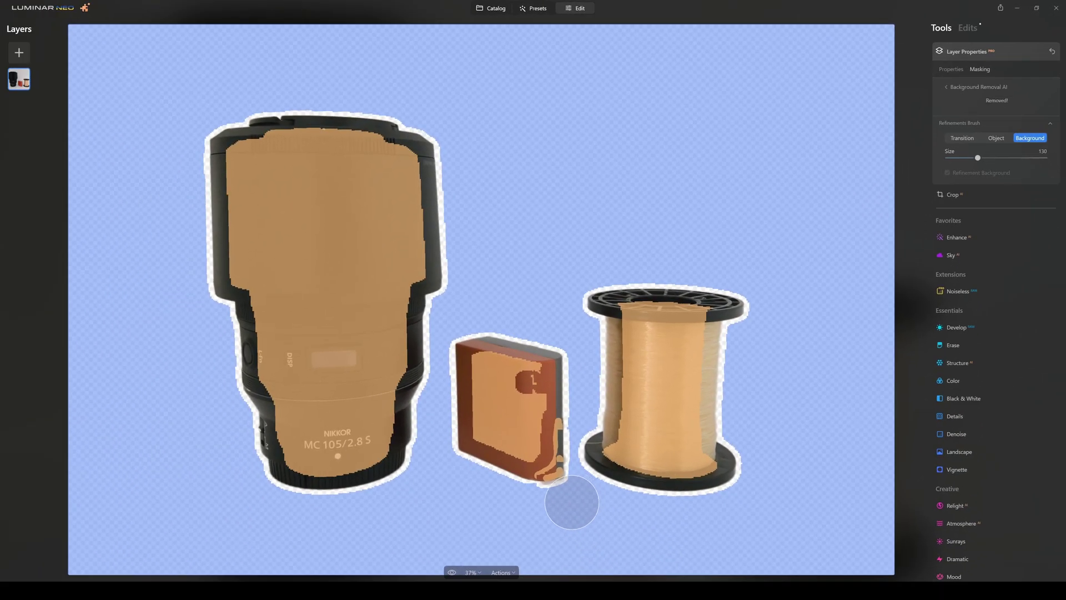
left_click_drag(567, 502, 543, 510)
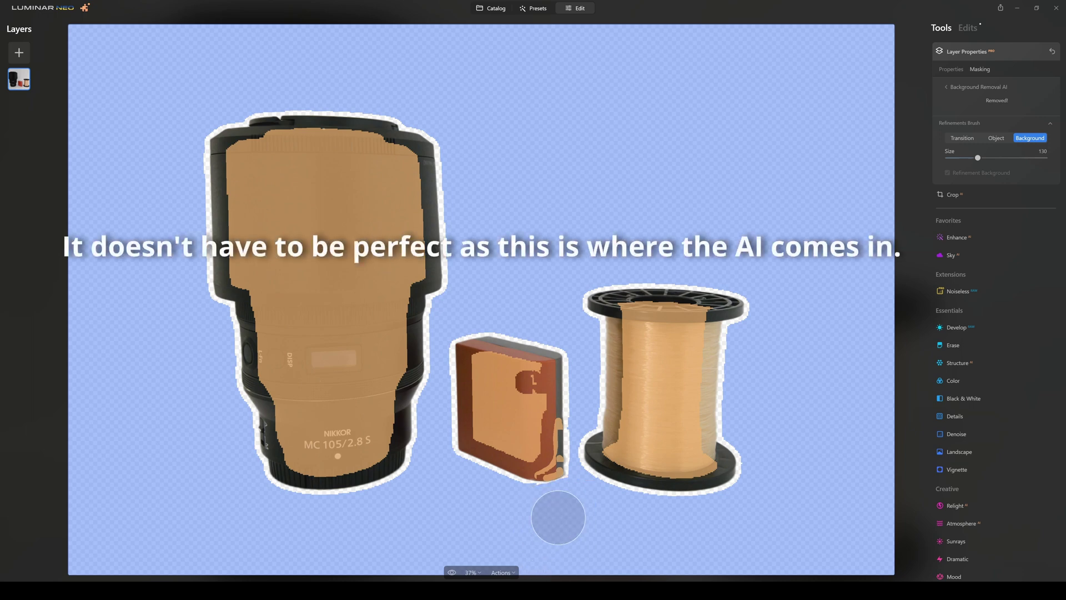
- Zoomed in, erase the strip beside and along the bottom of the box as background, then apply
scroll(564, 512, "up", 2)
scroll(566, 511, "up", 6)
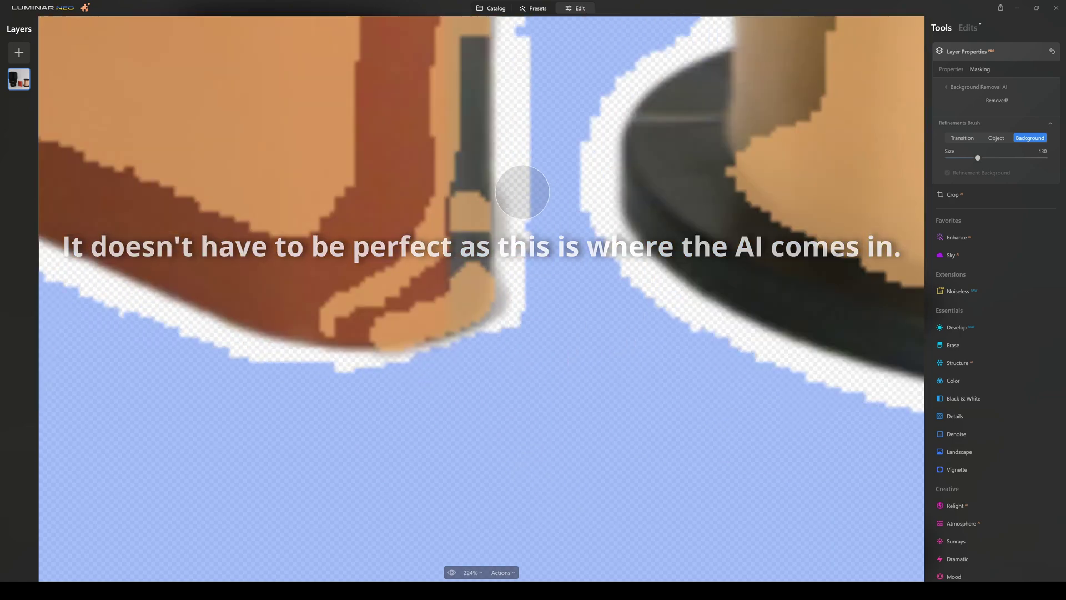
left_click_drag(520, 233, 522, 245)
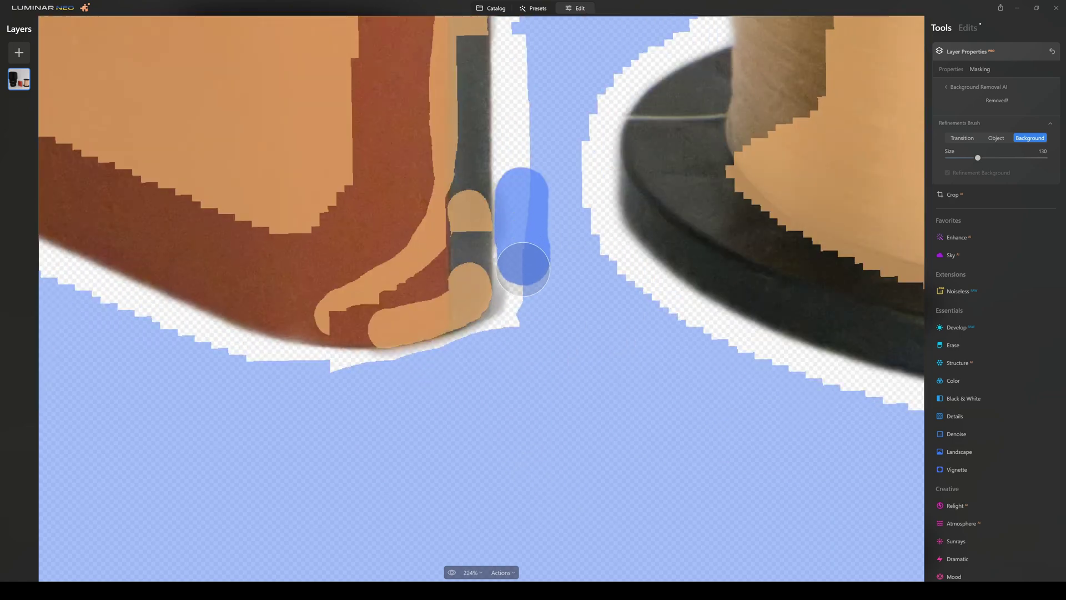
mouse_move(523, 269)
left_mouse_down()
mouse_move(514, 317)
mouse_move(483, 357)
left_mouse_up()
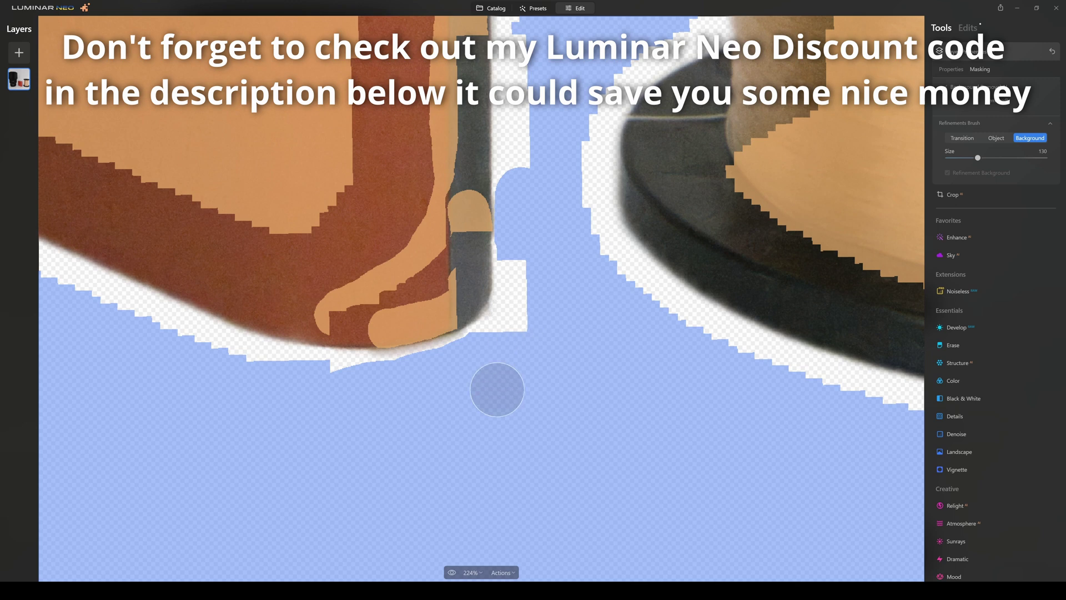
mouse_move(467, 359)
left_mouse_down()
mouse_move(347, 381)
mouse_move(345, 391)
left_mouse_up()
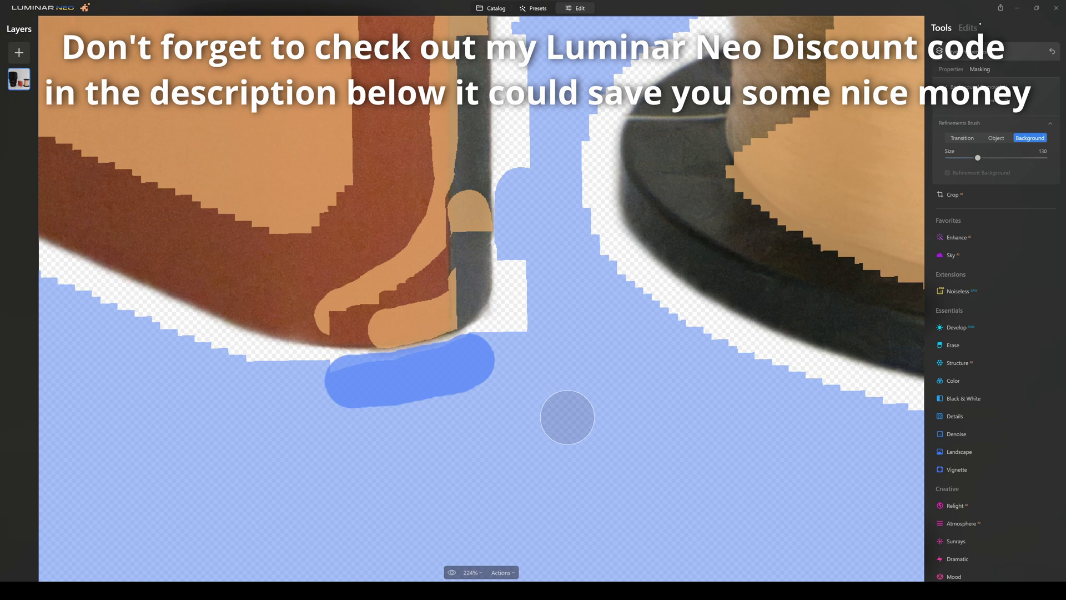
key("ctrl+0")
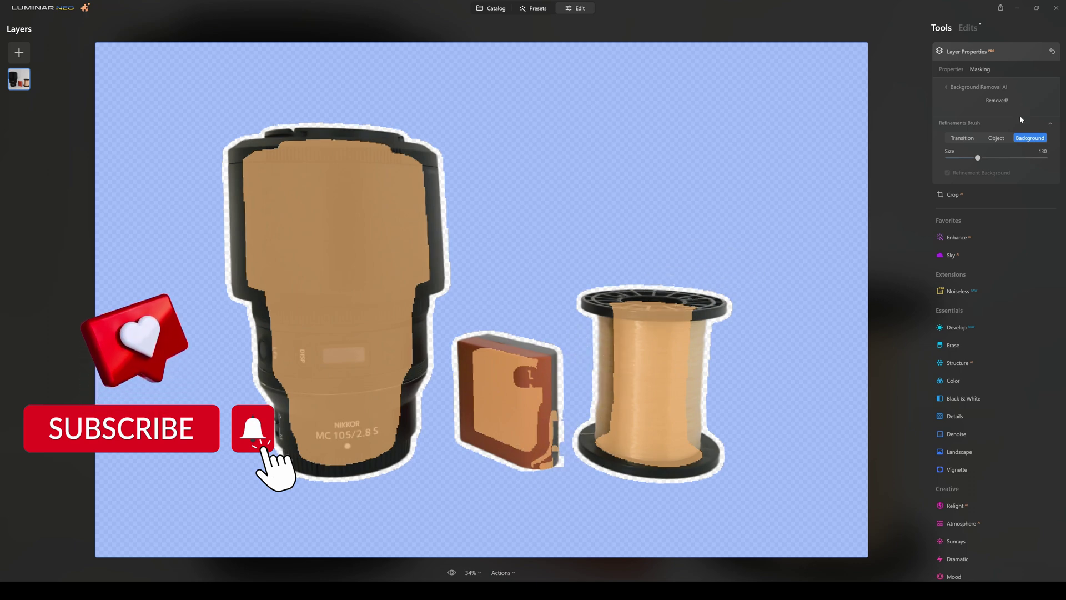
left_click(1051, 124)
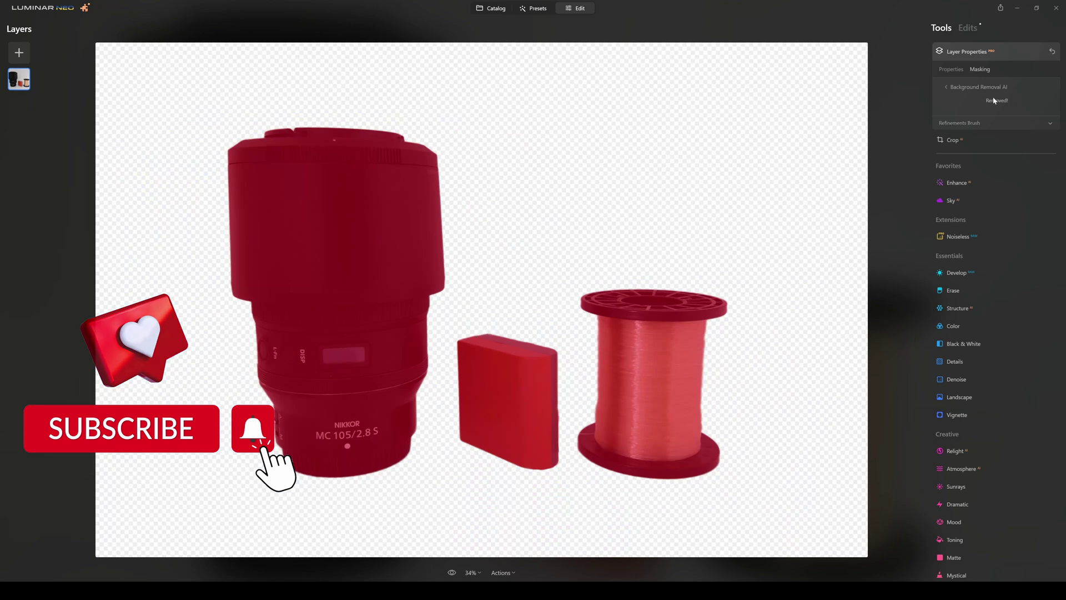
- Review the refined lens, battery box and spool cut-out on its transparent background
scroll(998, 242, "down", 5)
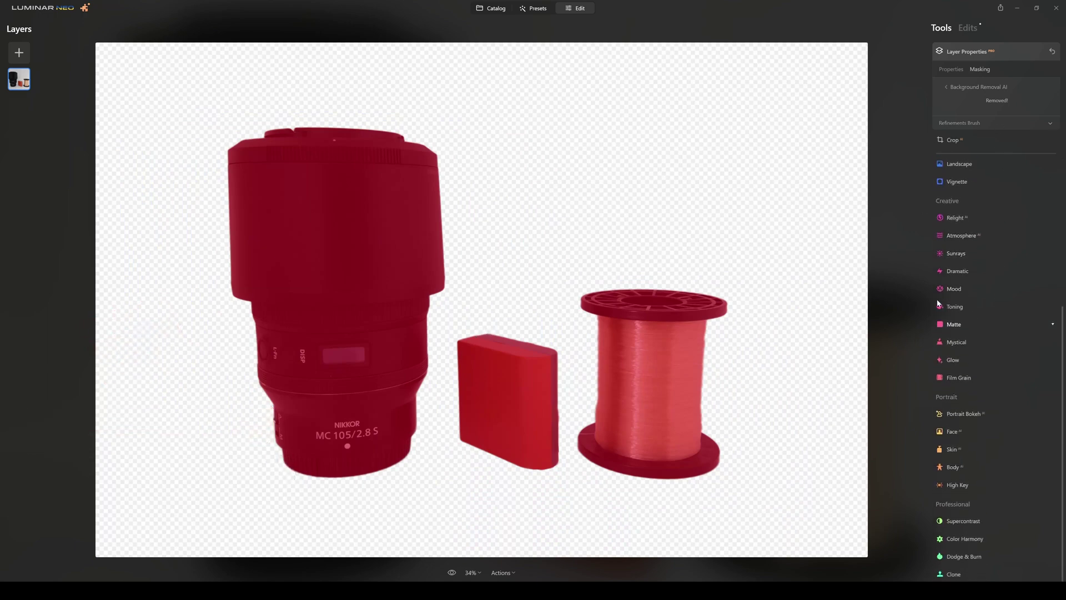